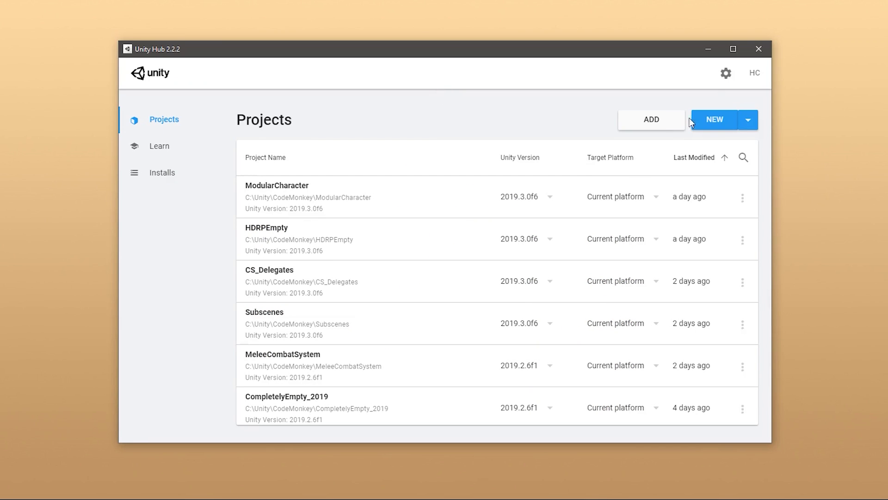
Create a new project named HDRPTemplate from the High Definition RP template
click(710, 122)
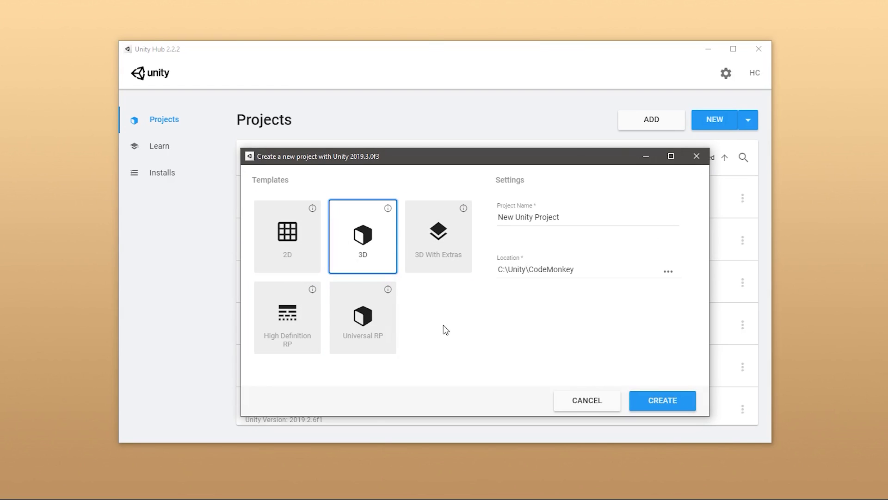
click(286, 343)
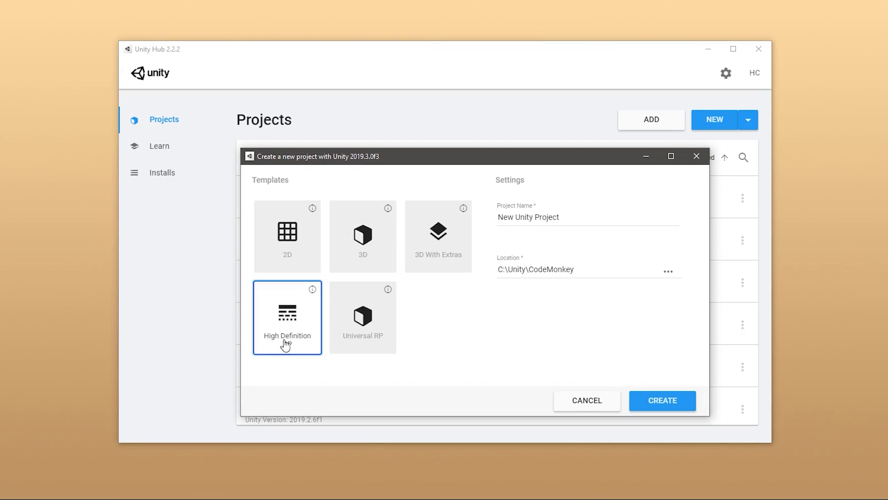
triple_click(567, 214)
key(BackSpace)
text(HDRPTemplate)
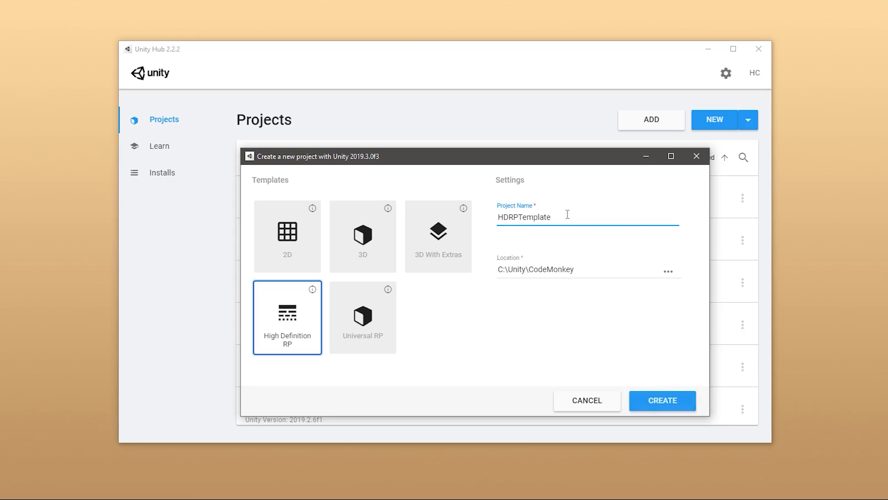
click(673, 405)
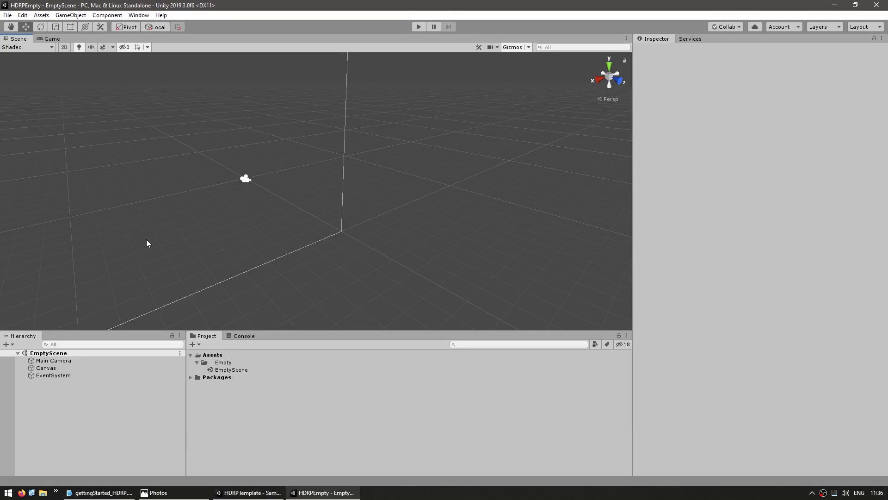
Install the High Definition RP 7.1.8 package in the HDRPEmpty project through the Package Manager
click(138, 14)
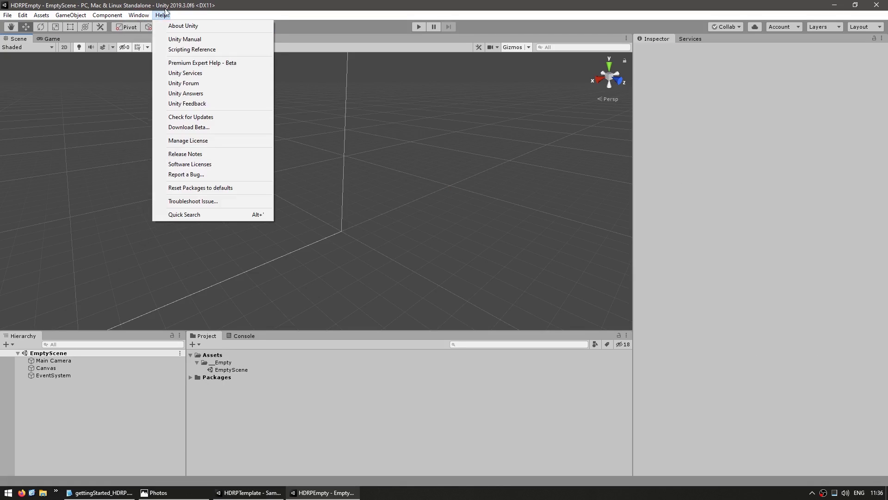
click(157, 72)
scroll(204, 271, down, 3)
scroll(204, 271, down, 7)
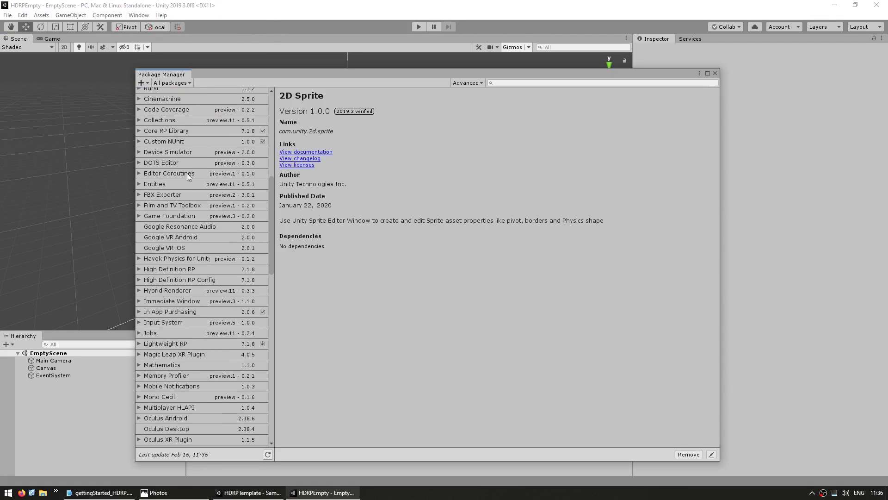
click(172, 269)
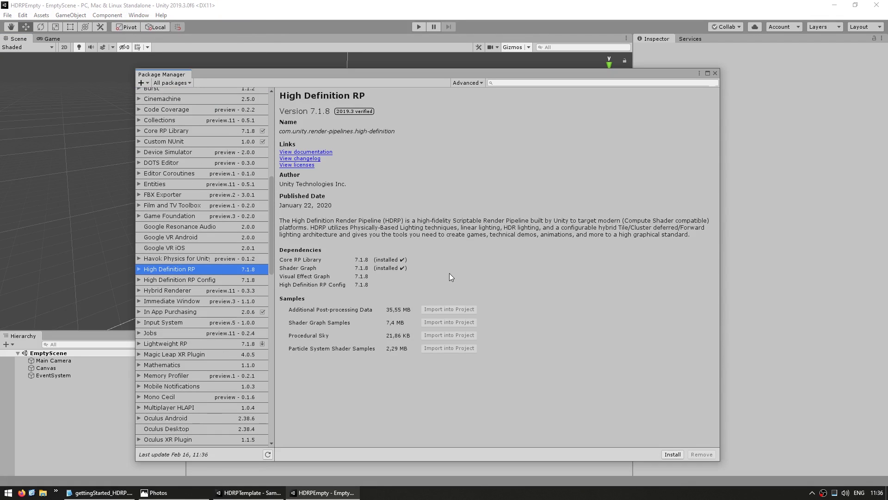
click(667, 455)
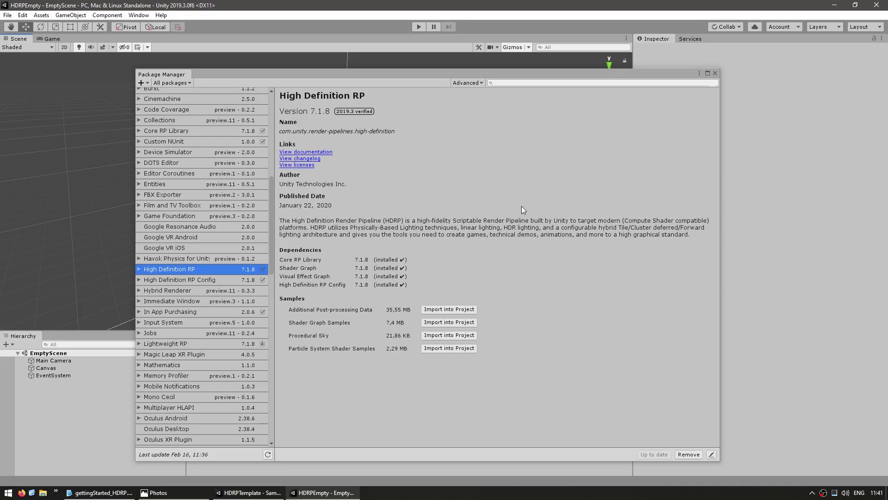
Glance at the HDRPTemplate project, return to HDRPEmpty and close the Package Manager
key(alt+Tab)
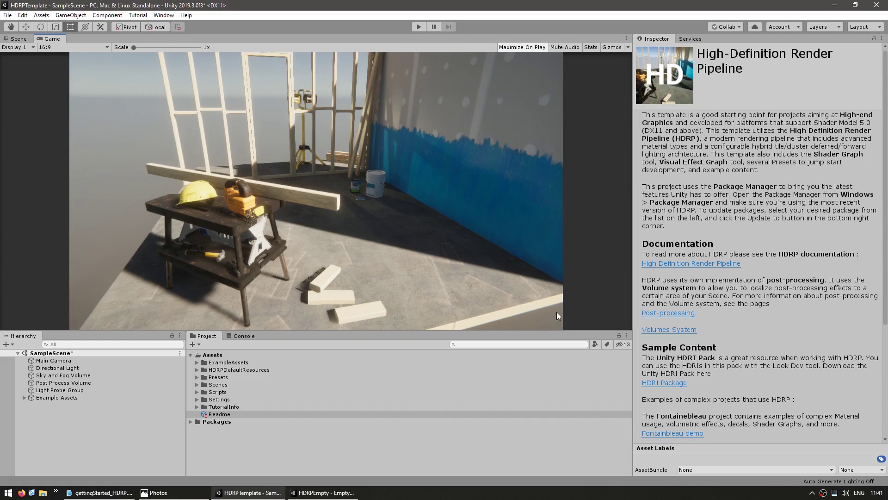
key(alt+Tab)
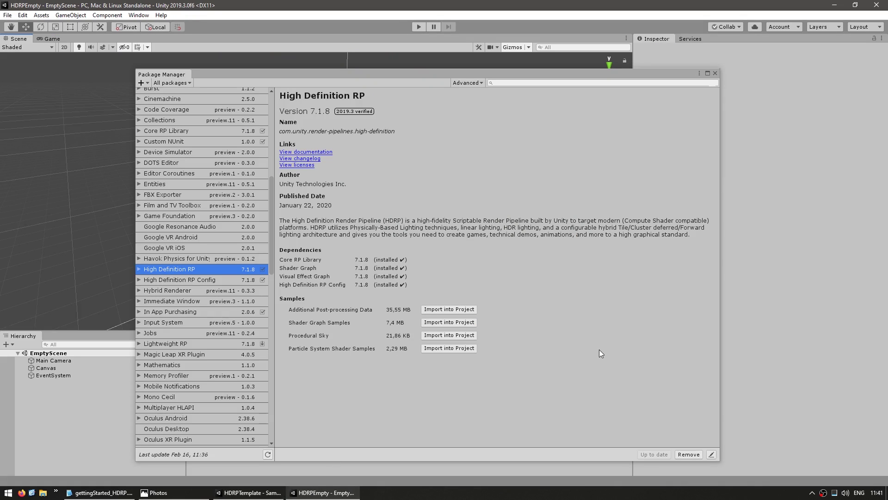
click(715, 74)
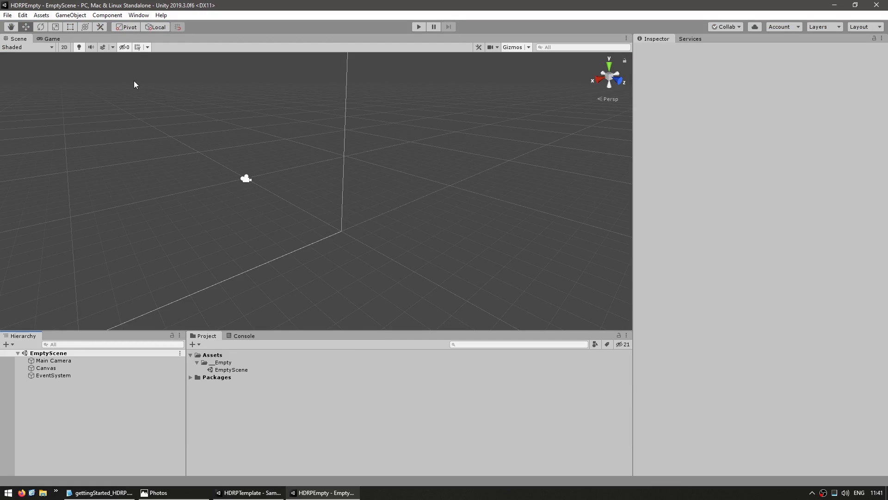
Open the HD Render Pipeline Wizard and fix all issues listed in the HDRP configuration check
click(139, 15)
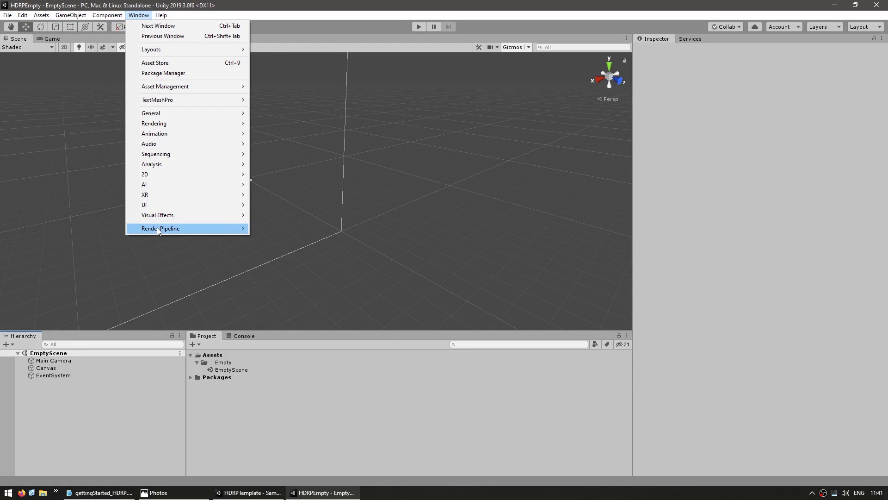
mouse_move(157, 227)
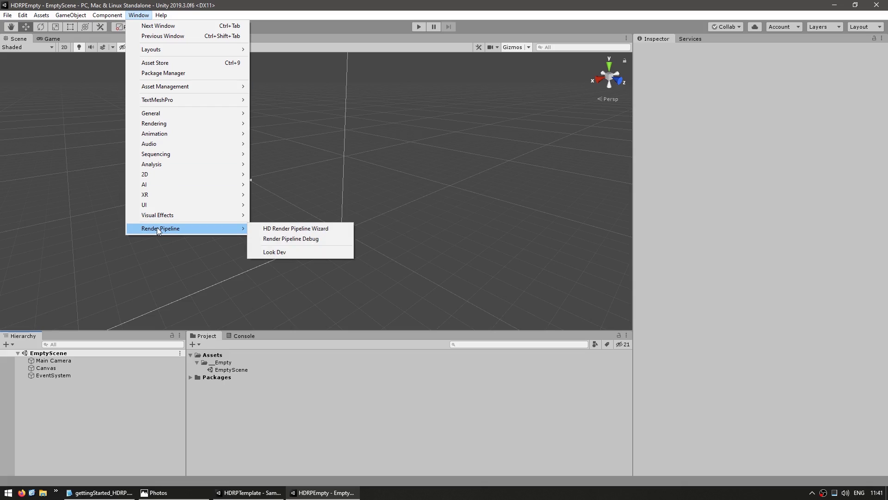
click(293, 229)
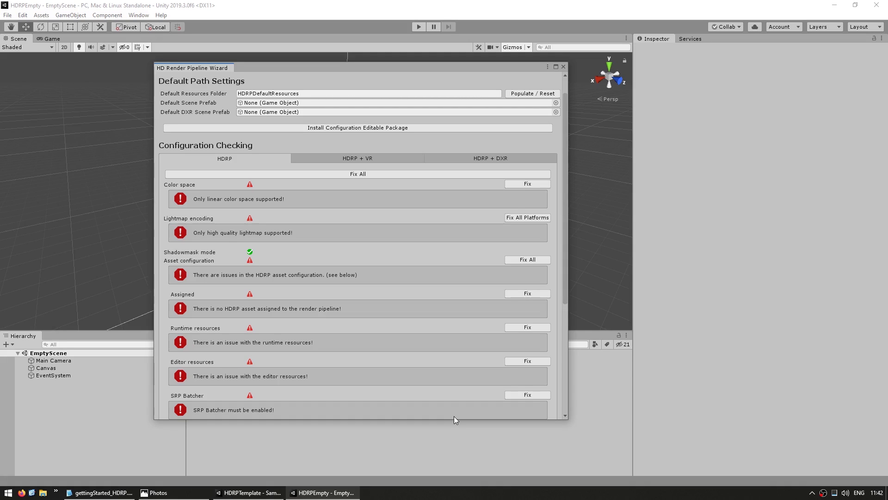
scroll(346, 232, down, 5)
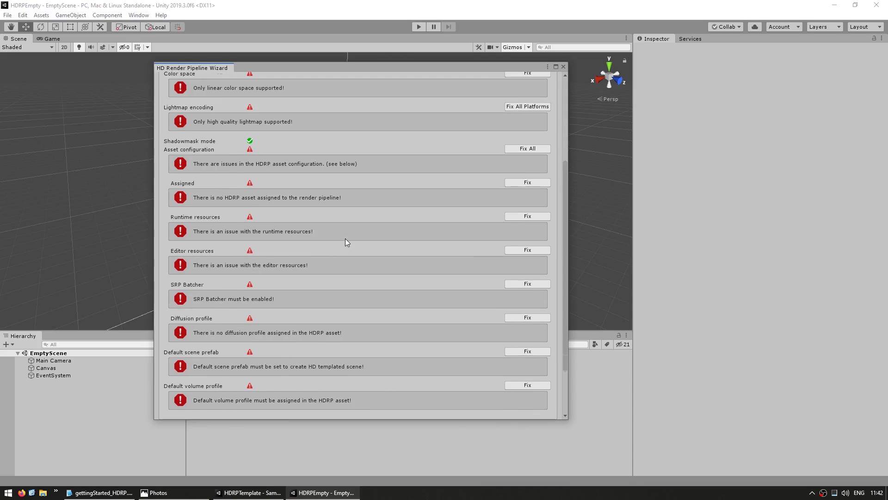
scroll(342, 304, up, 5)
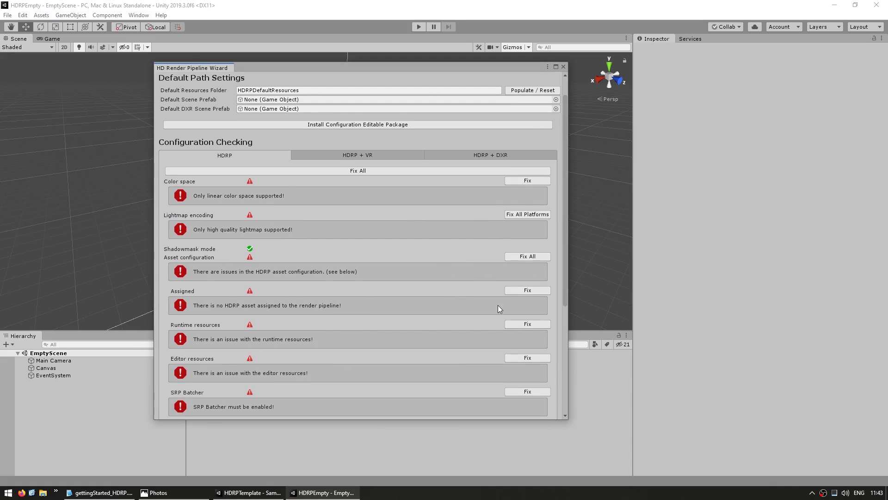
click(371, 171)
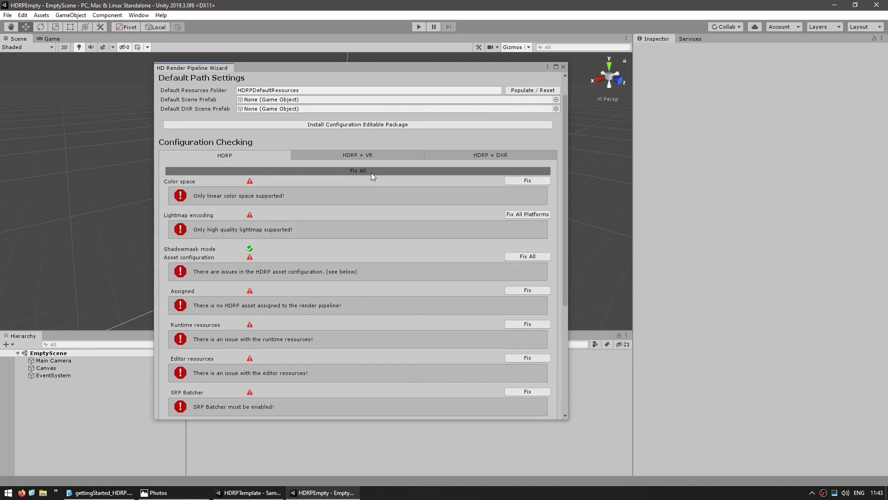
click(512, 266)
drag(448, 64, 447, 157)
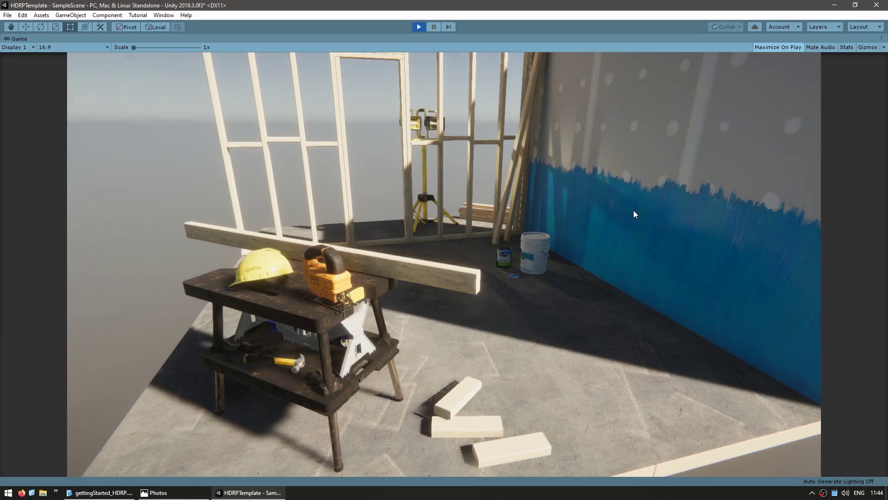
Exit play mode in HDRPTemplate and view the Graphics section of the project settings
key(ctrl+p)
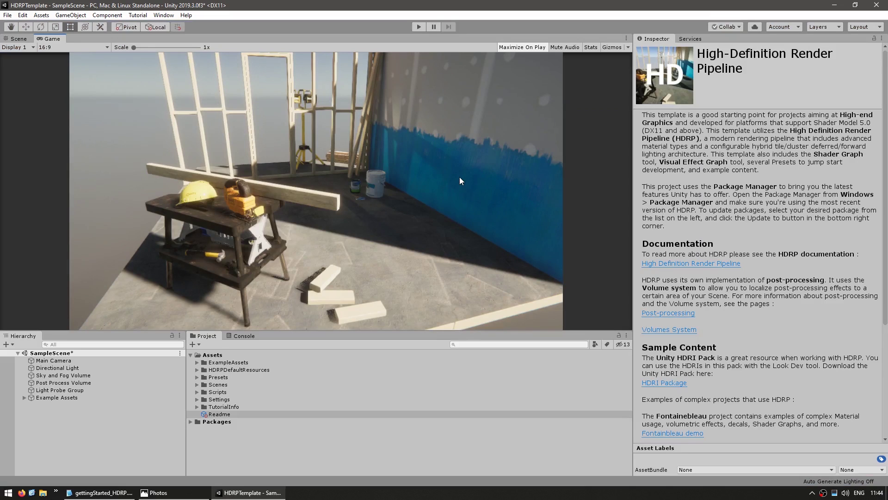
click(22, 15)
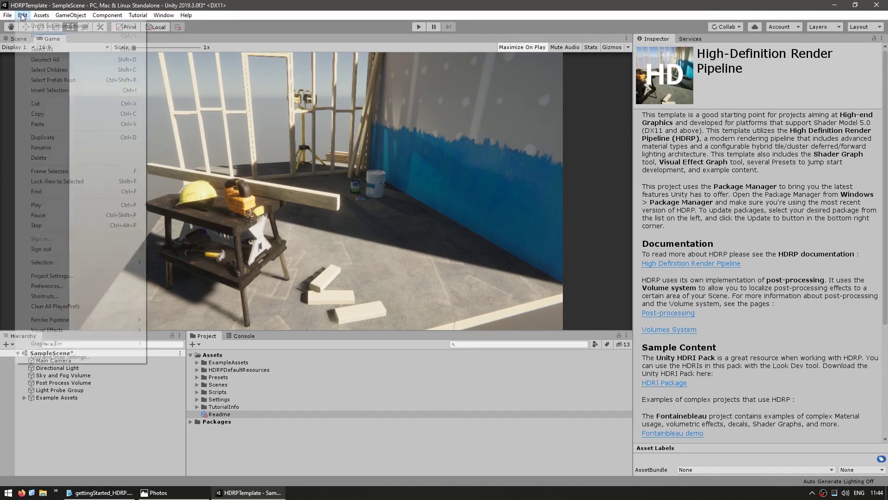
click(48, 277)
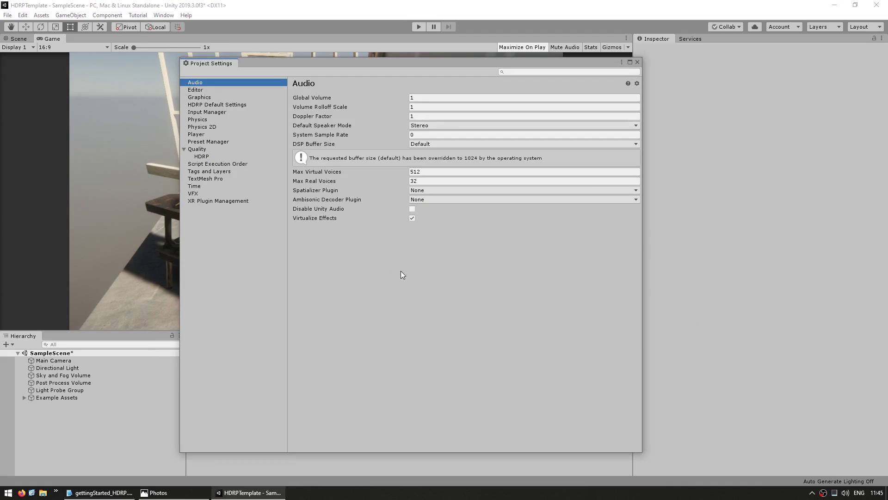
click(204, 98)
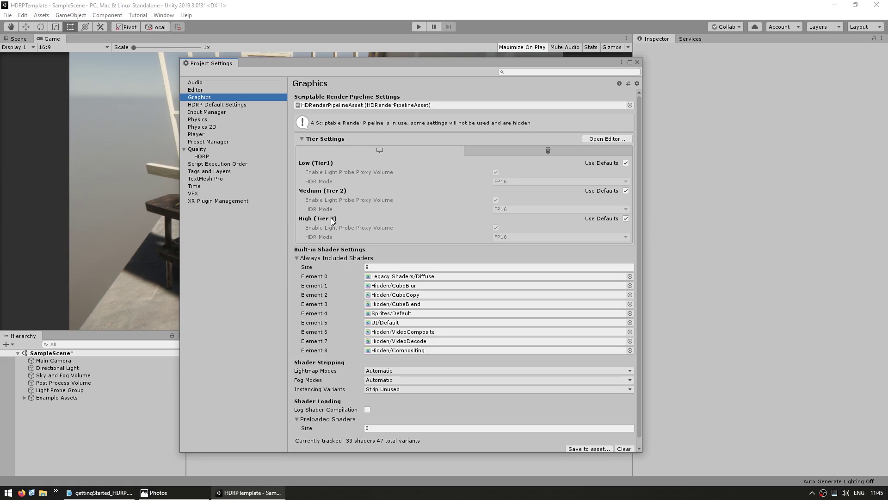
Open the HDRP Default Settings and view the choices for Default Frame Settings For, keeping Camera
click(216, 104)
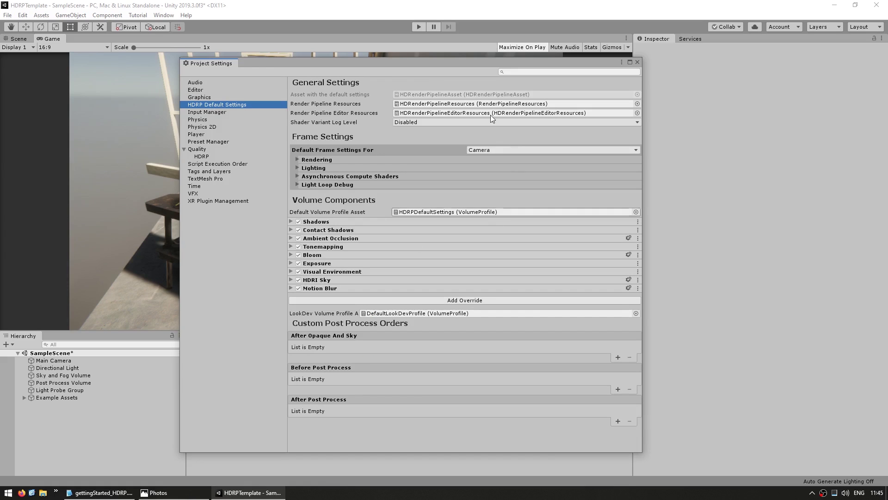
click(539, 150)
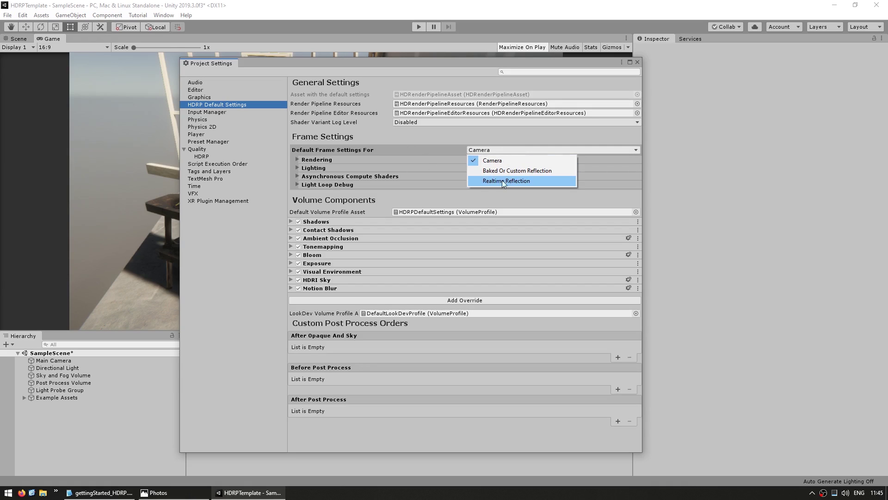
click(451, 157)
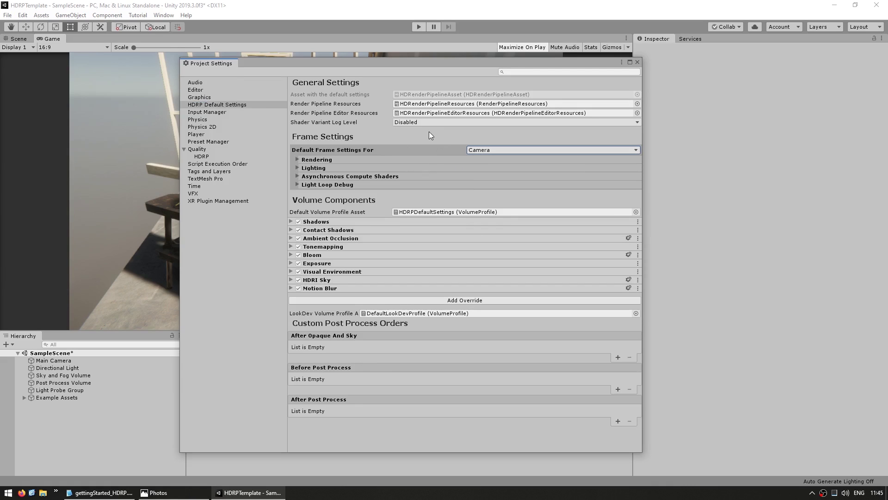
Expand the Rendering frame settings and examine the rendering and lighting options, volume components and custom post process orders
click(316, 160)
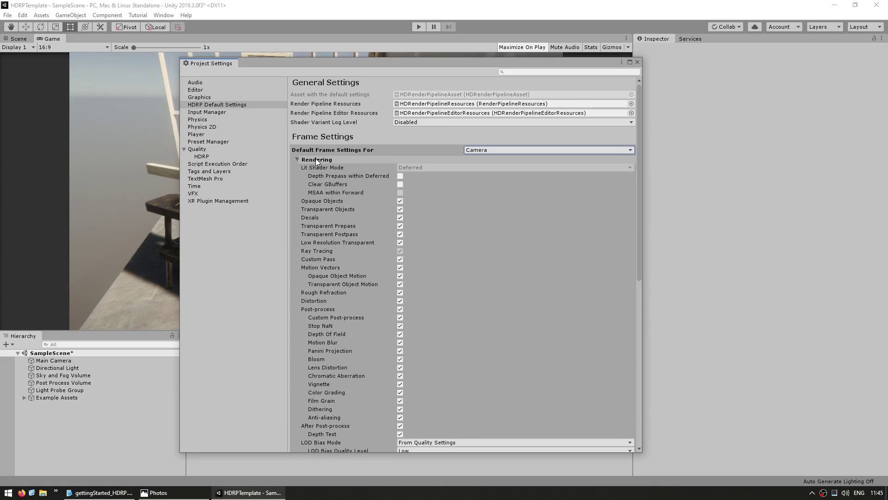
scroll(351, 222, down, 3)
scroll(335, 243, up, 3)
scroll(331, 309, down, 3)
scroll(330, 266, down, 6)
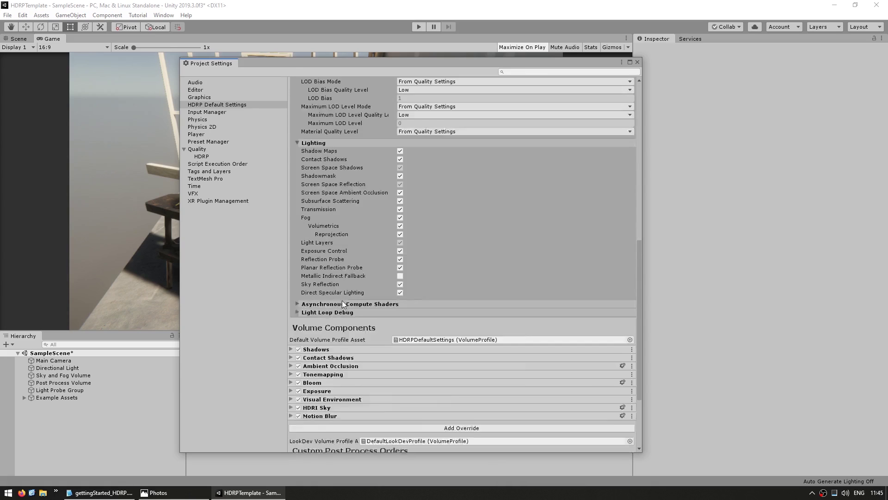
scroll(345, 231, up, 1)
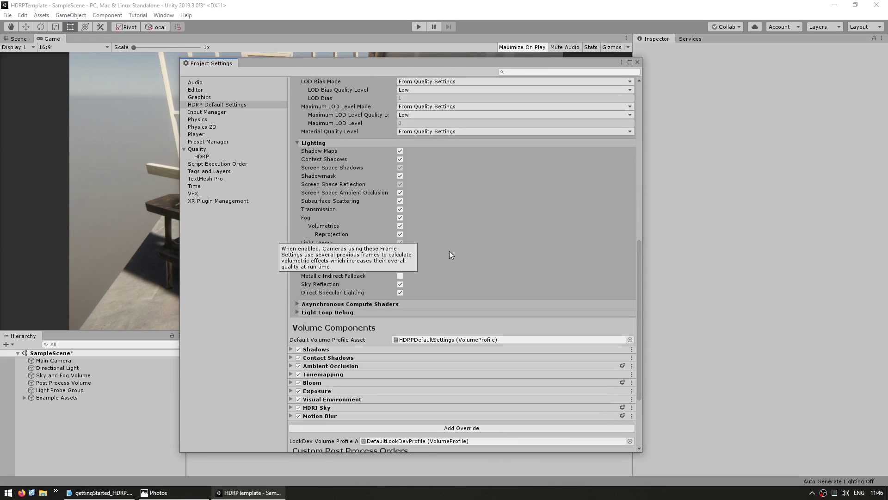
scroll(417, 222, up, 3)
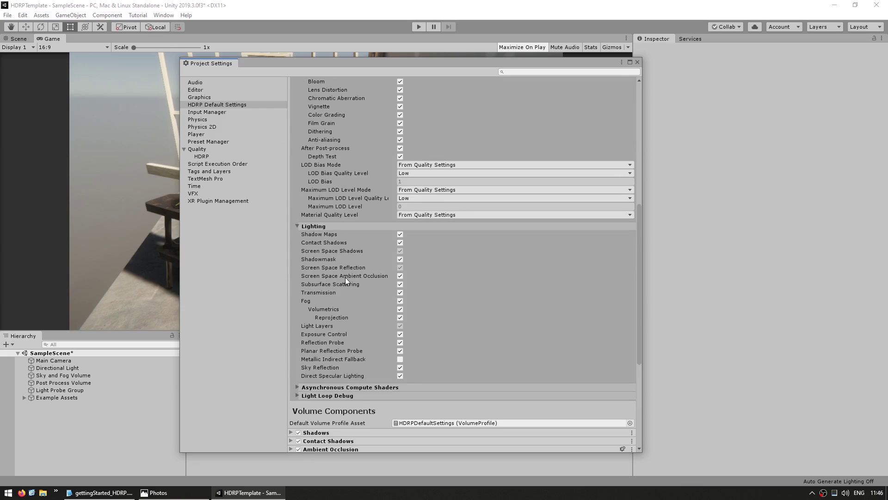
mouse_move(345, 276)
scroll(451, 277, down, 5)
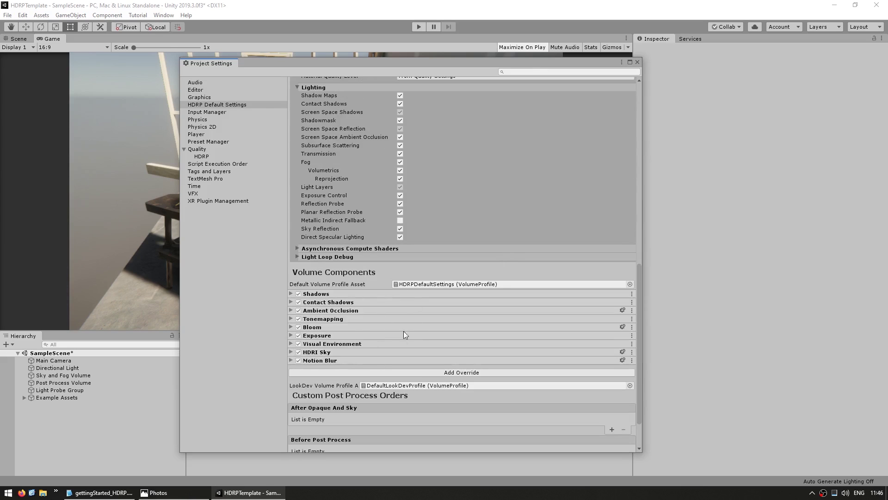
scroll(386, 326, down, 2)
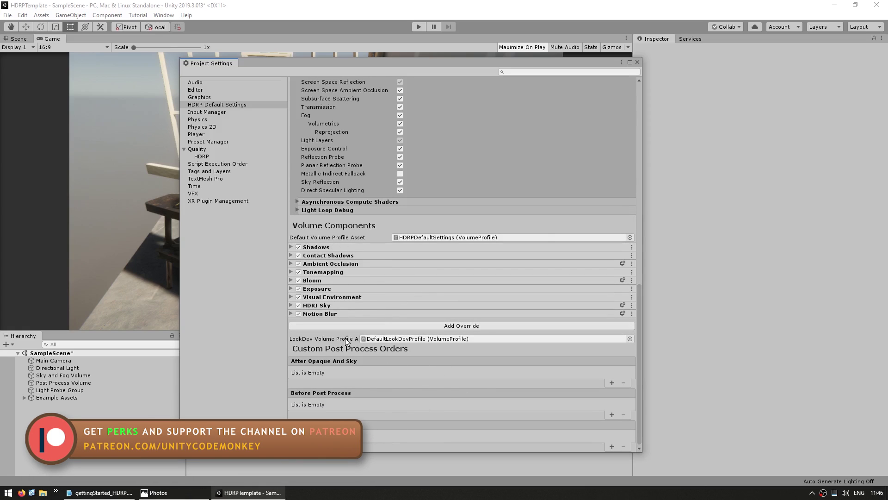
scroll(345, 338, up, 15)
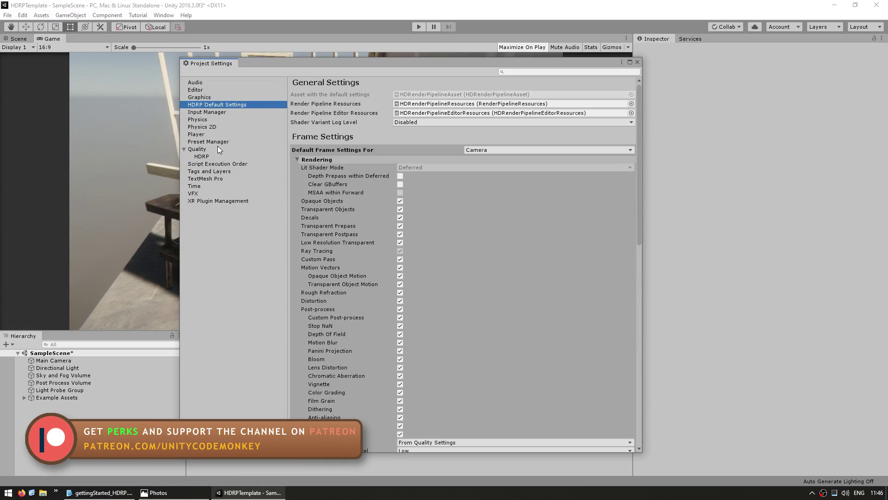
Review the HDRenderPipelineAsset settings in the HDRP quality section, and move the settings window clear of the project files
click(198, 149)
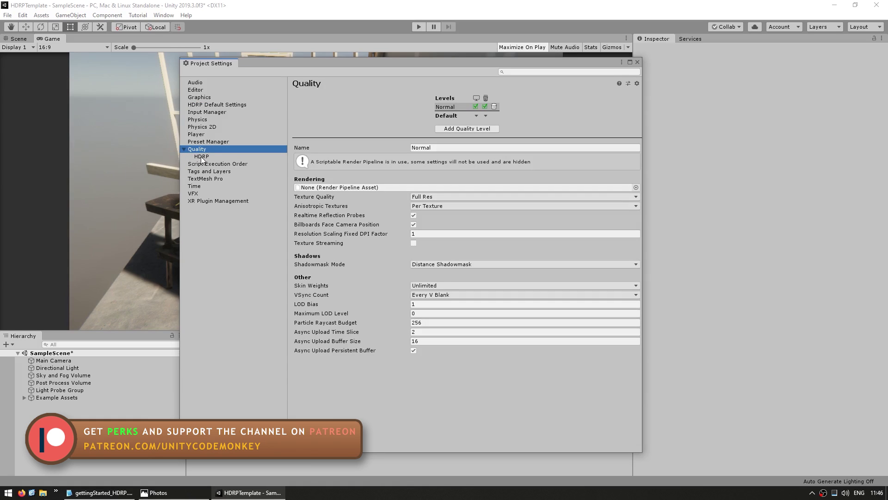
click(202, 157)
click(311, 98)
scroll(379, 347, down, 5)
scroll(366, 334, up, 5)
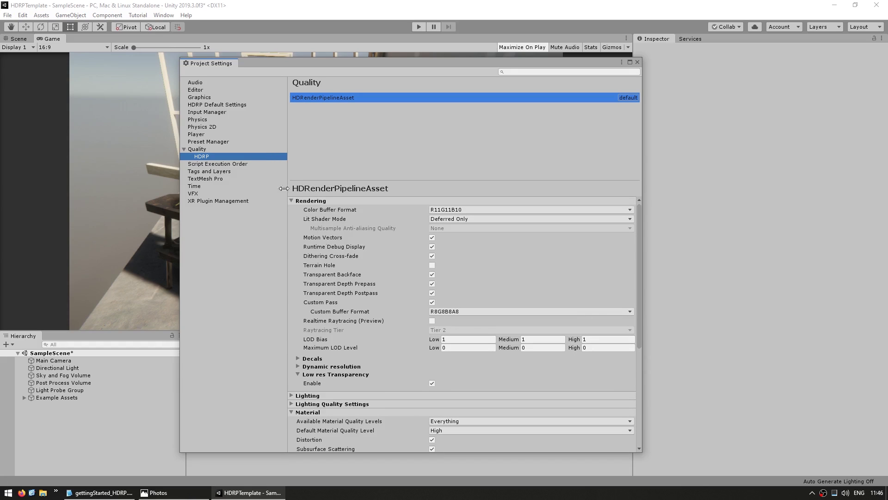
drag(352, 68, 520, 71)
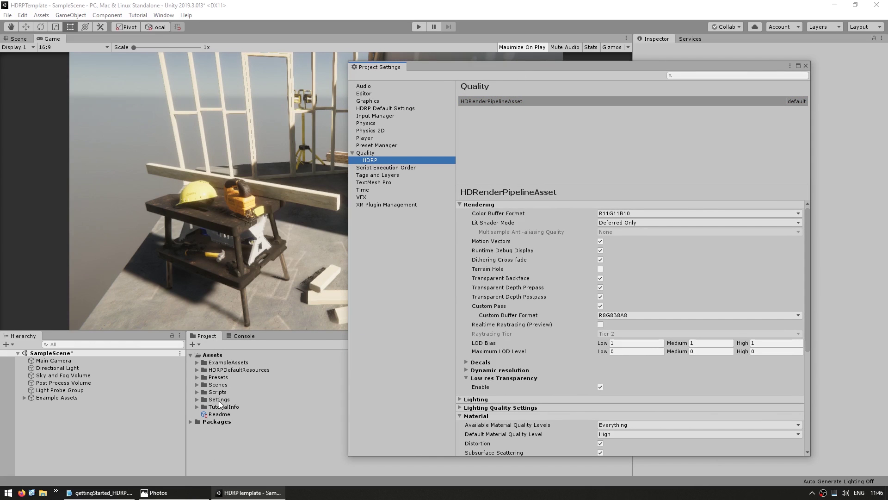
Expand the Settings folder in the project assets and select HDRenderPipelineAsset, moving the settings window clear of its properties
click(197, 399)
click(229, 414)
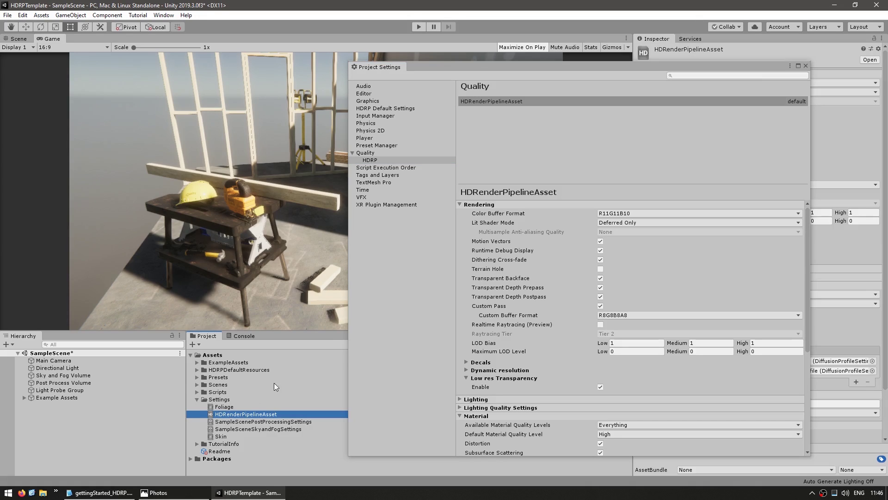
drag(566, 69, 379, 56)
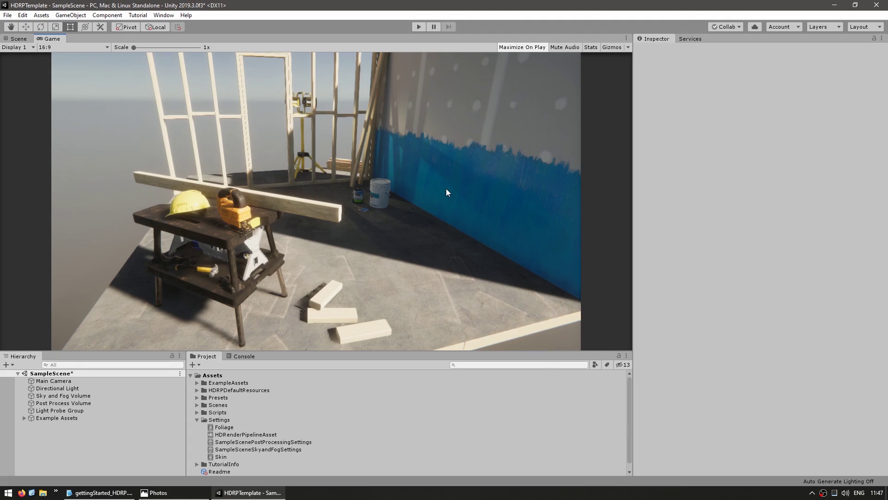
Select the Main Camera and view its Projection choices, keeping Perspective
click(27, 381)
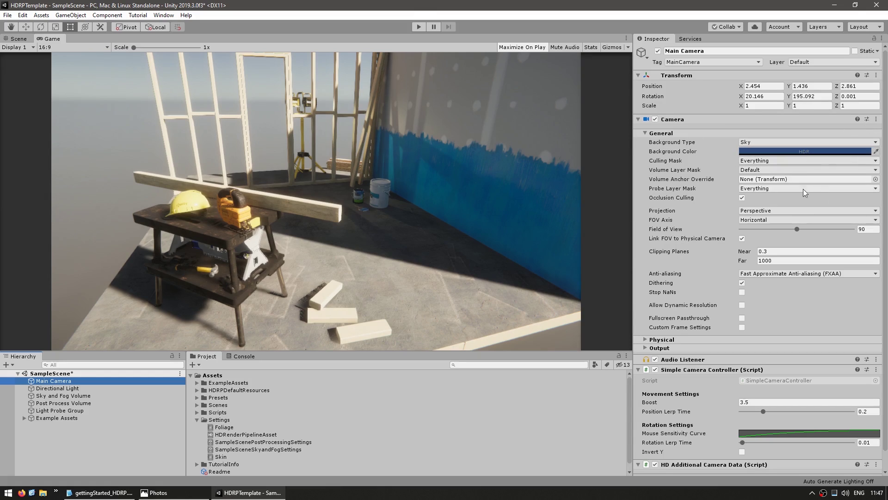
click(766, 211)
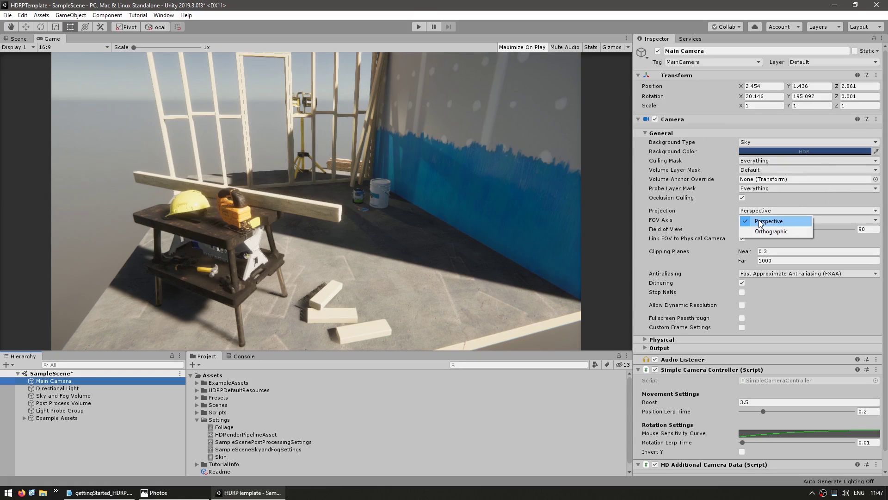
click(759, 220)
Try a field of view of 85.3 on the Main Camera, and link the FOV to the physical camera again
click(737, 229)
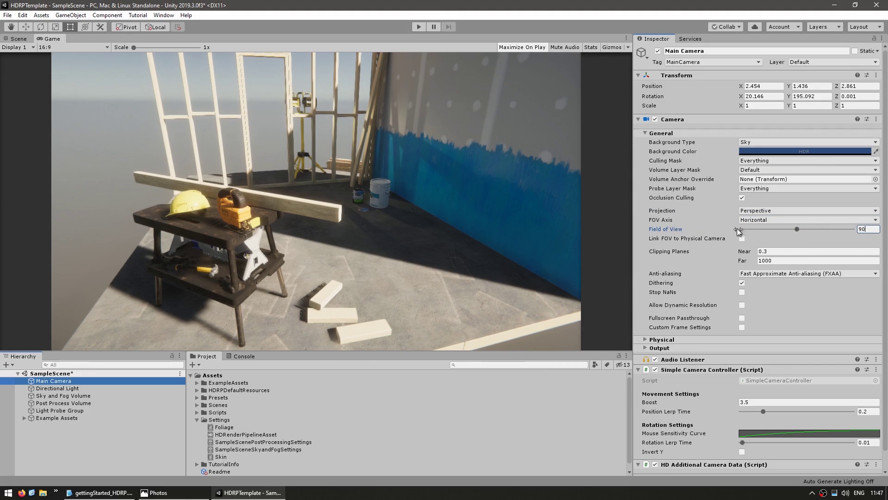
drag(797, 229, 788, 229)
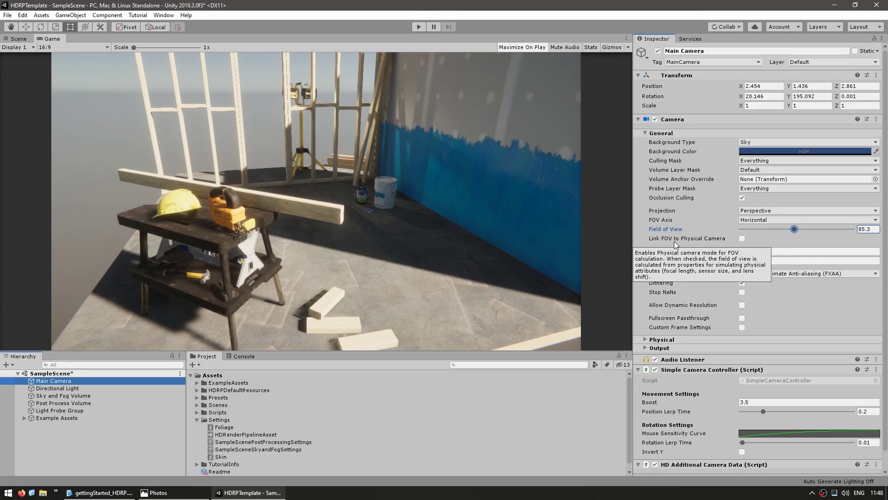
click(742, 238)
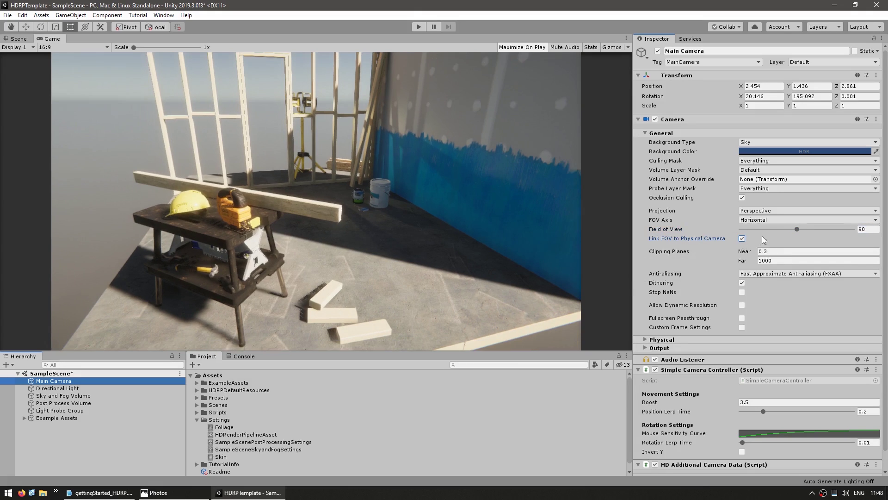
Expand the Main Camera's Physical settings and examine the camera body, lens and aperture shape options
click(661, 340)
scroll(666, 324, down, 5)
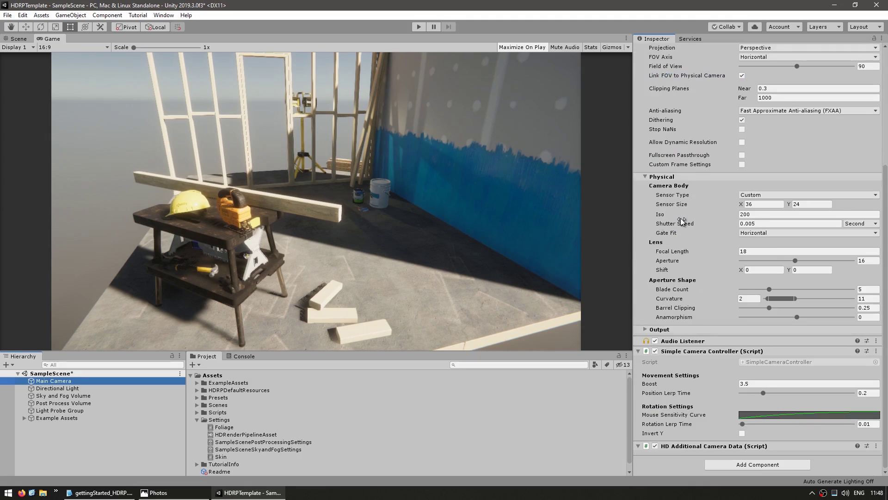
mouse_move(668, 251)
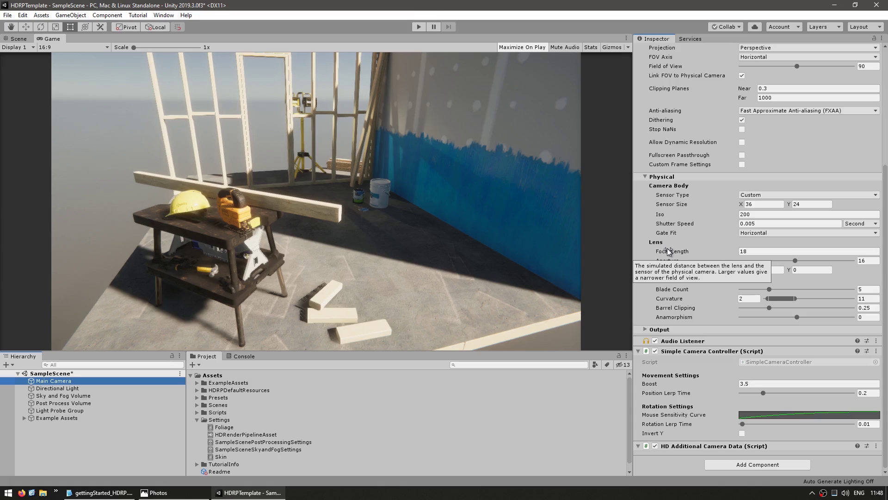
mouse_move(688, 238)
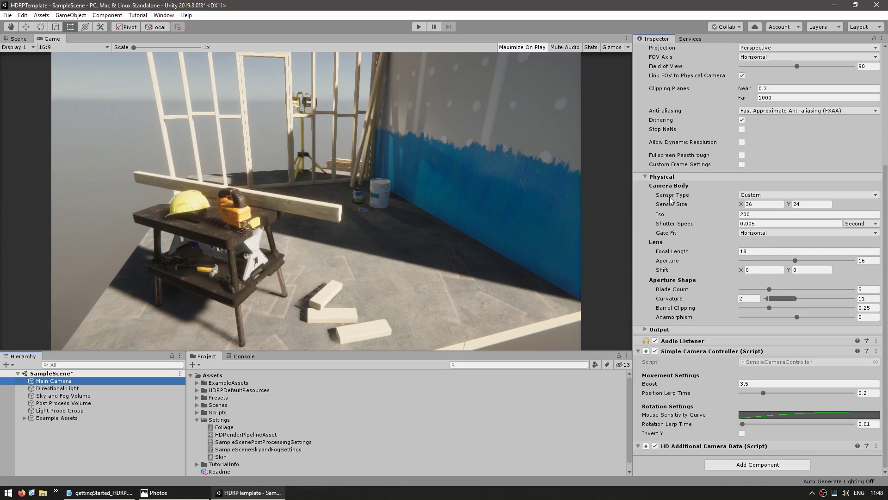
Try the 8mm and 70mm sensor types on the Main Camera, and return the Sensor Type to Custom
click(757, 195)
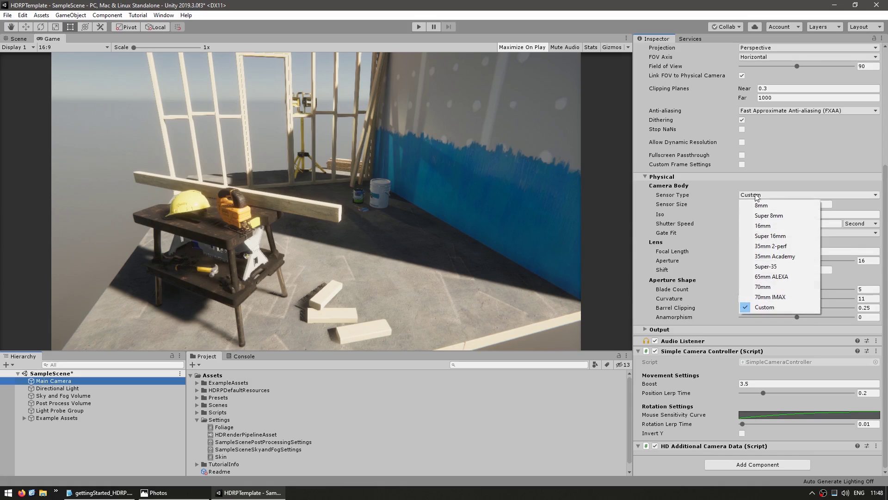
click(775, 206)
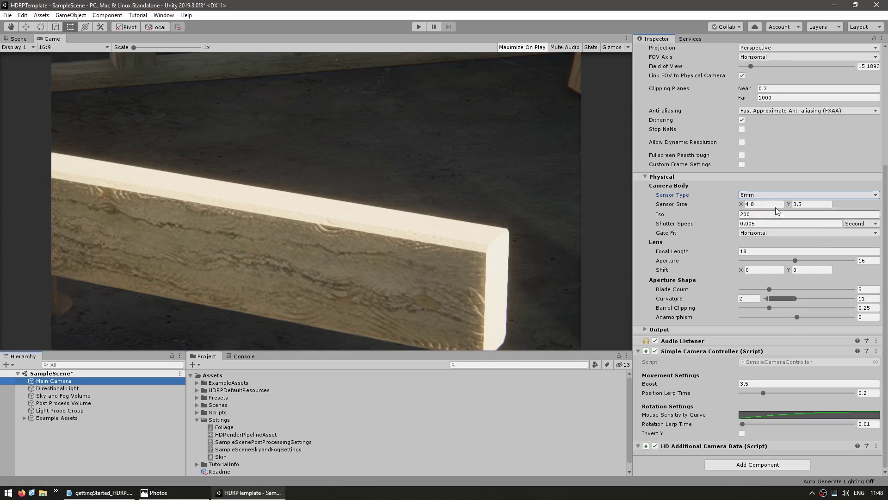
click(777, 196)
click(763, 286)
click(766, 195)
click(765, 307)
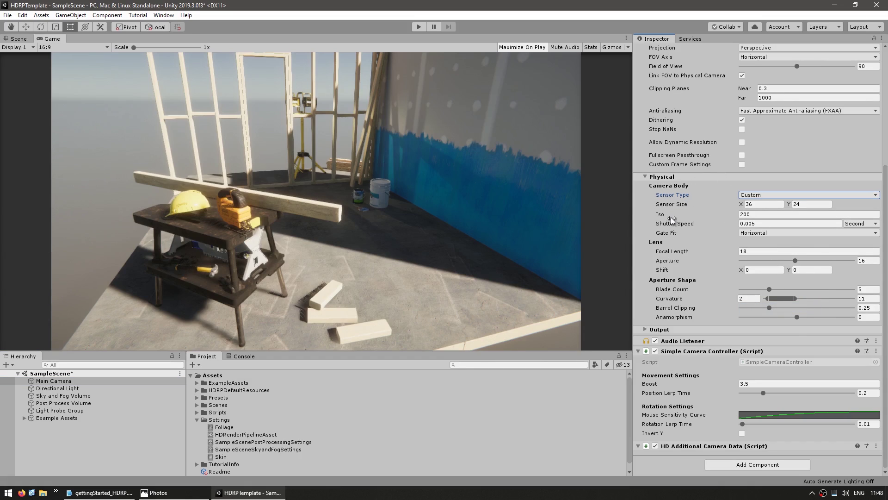
Try an Iso of 256, a focal length of 24.6 and a different aperture on the Main Camera, undoing these changes
drag(672, 220, 733, 218)
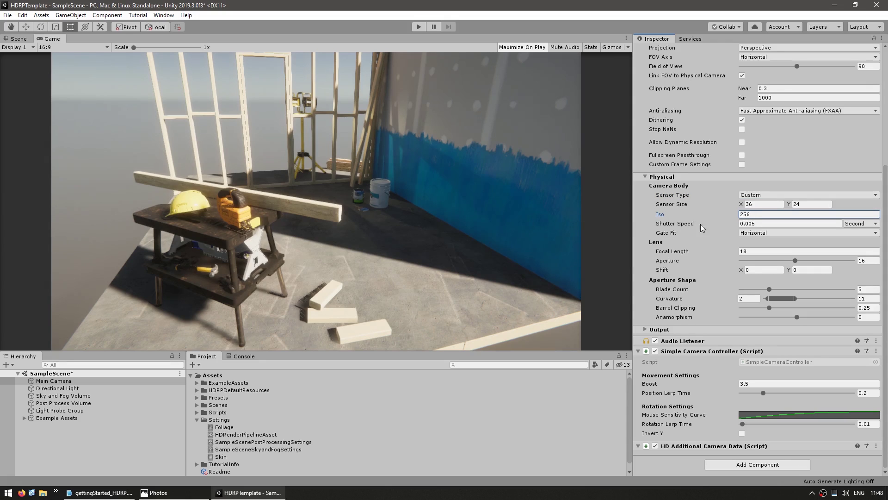
key(ctrl+z)
drag(672, 255, 693, 256)
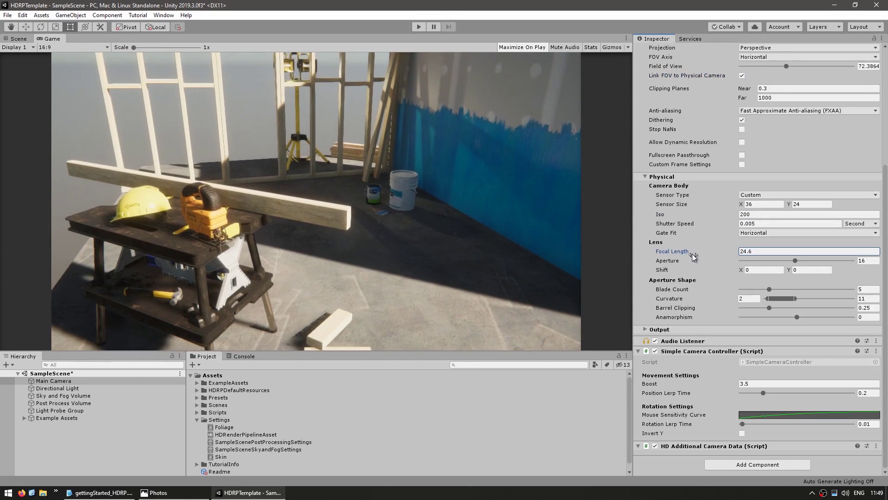
mouse_move(794, 260)
mouse_down()
mouse_move(759, 261)
mouse_move(802, 263)
mouse_up()
key(ctrl+z)
key(ctrl+z)
mouse_move(770, 289)
mouse_down()
mouse_move(839, 292)
mouse_move(770, 292)
mouse_up()
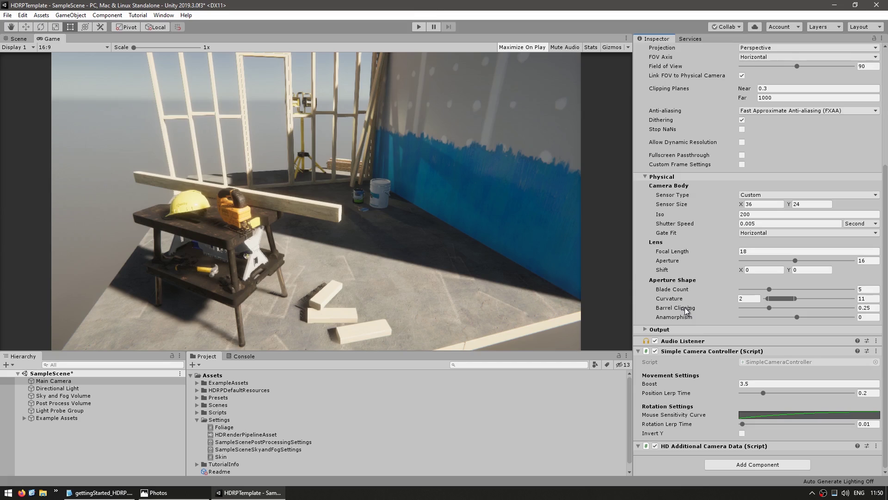
Set the Lit Shader Mode of HDRenderPipelineAsset to Forward Only and open the Multisample Anti-aliasing Quality choices
click(122, 448)
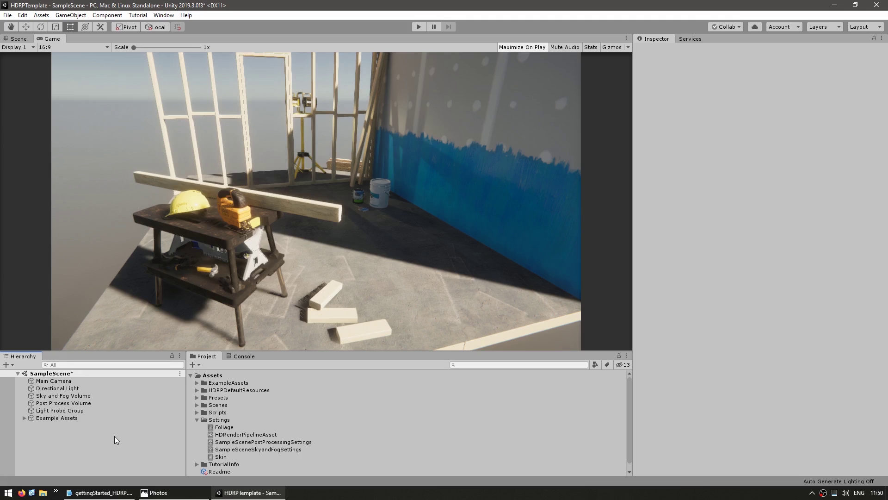
click(245, 434)
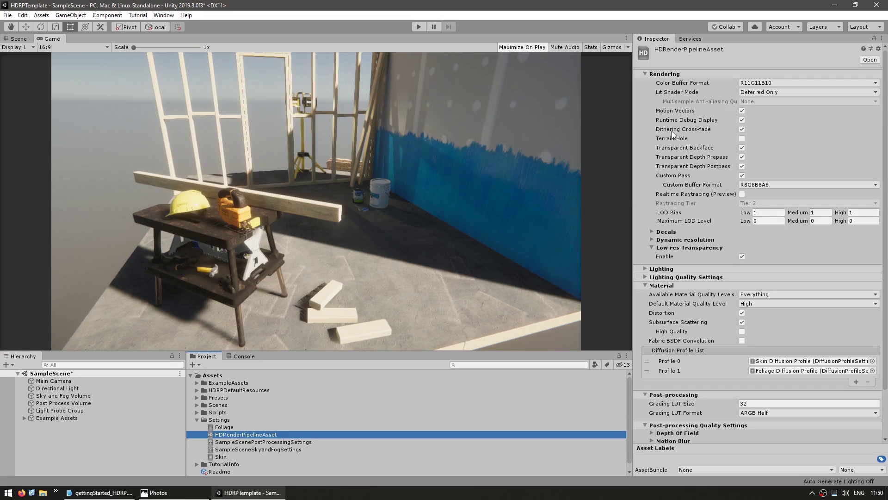
mouse_move(668, 94)
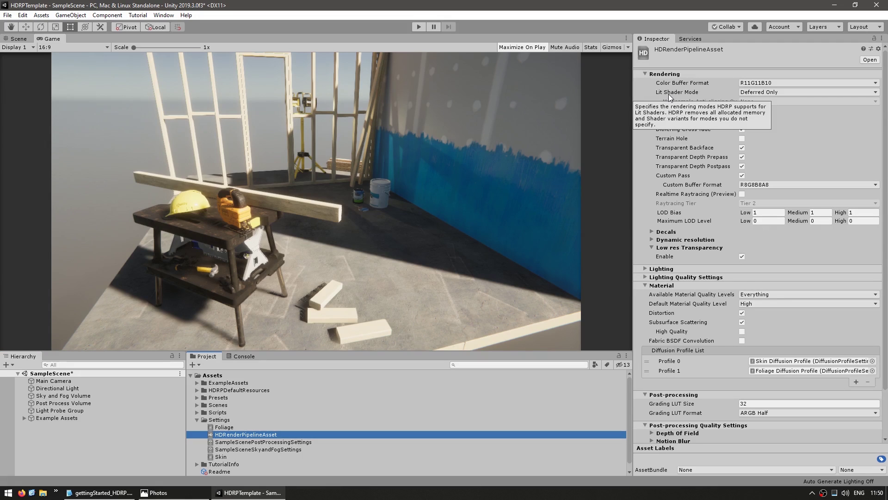
click(767, 92)
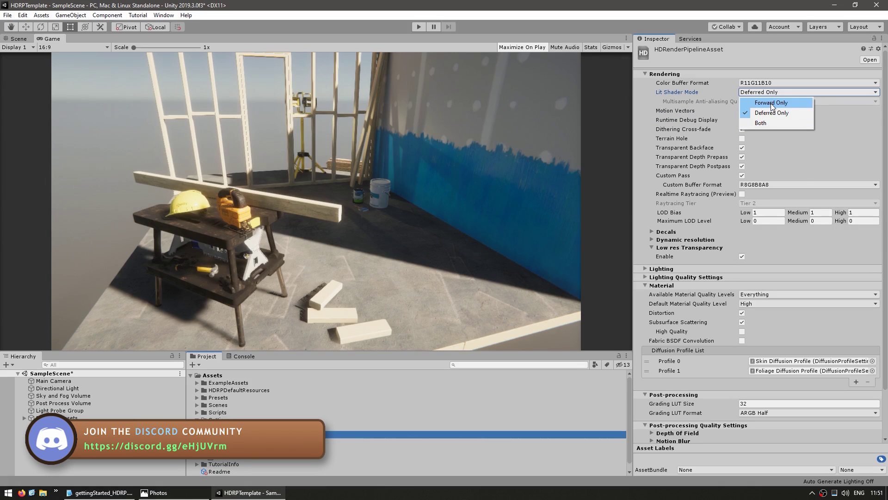
click(771, 103)
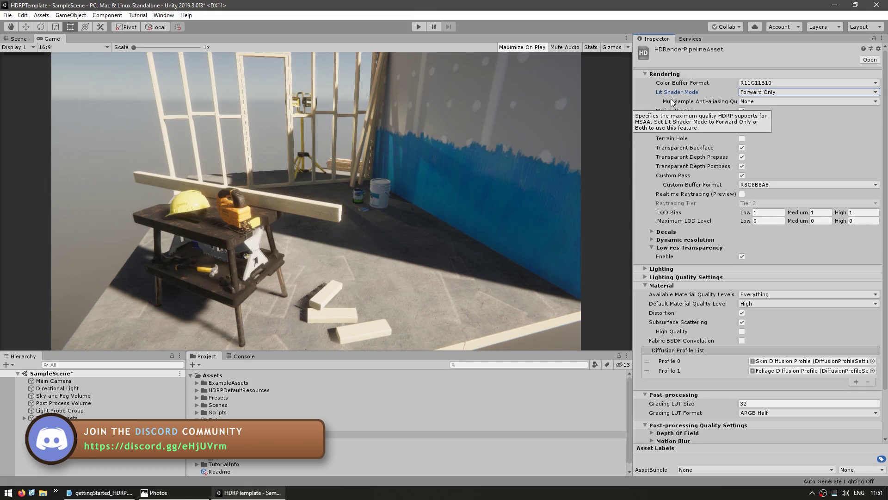
click(749, 101)
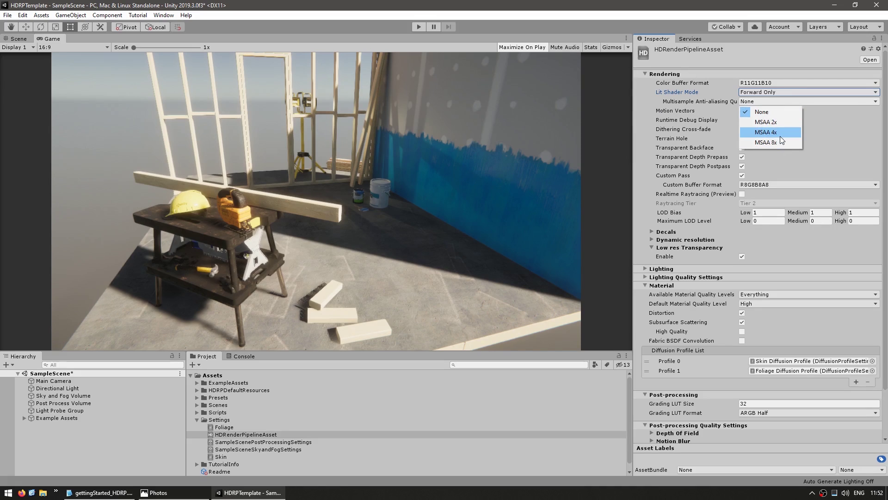
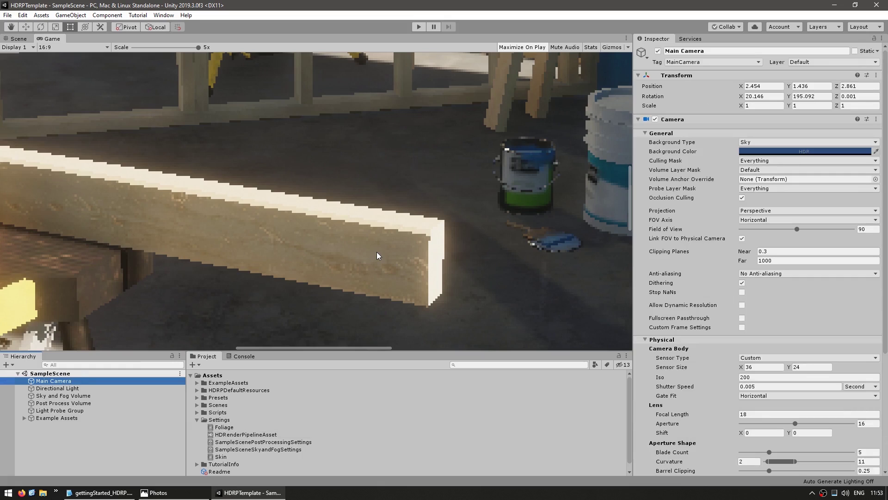
Enable Custom Frame Settings on the Main Camera and look through the Frame Settings Overrides
click(537, 193)
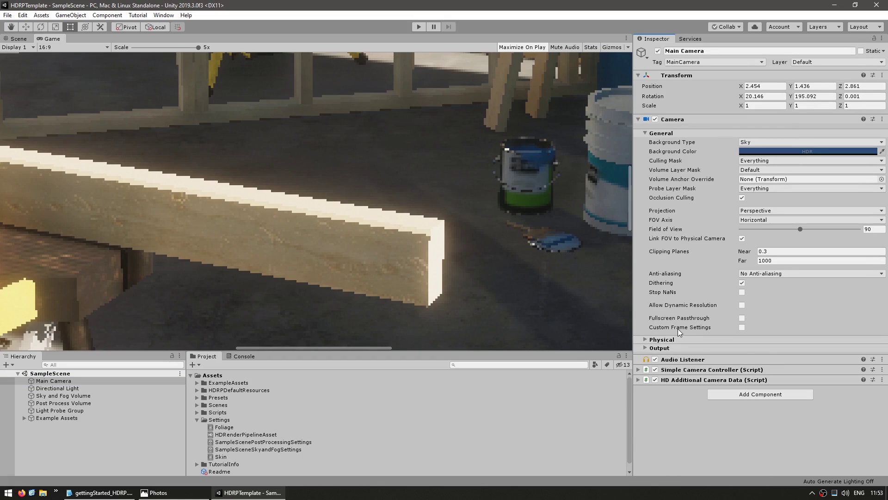
mouse_move(678, 328)
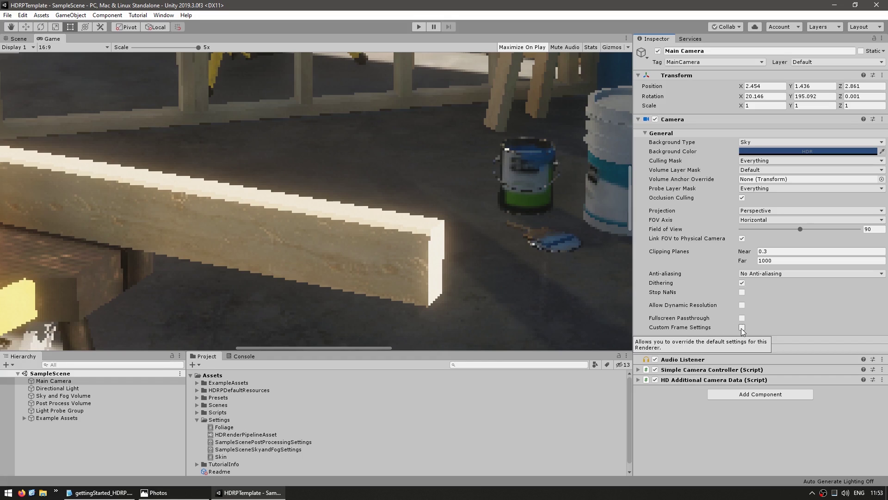
click(678, 328)
scroll(709, 307, down, 6)
scroll(706, 229, down, 5)
scroll(697, 363, up, 8)
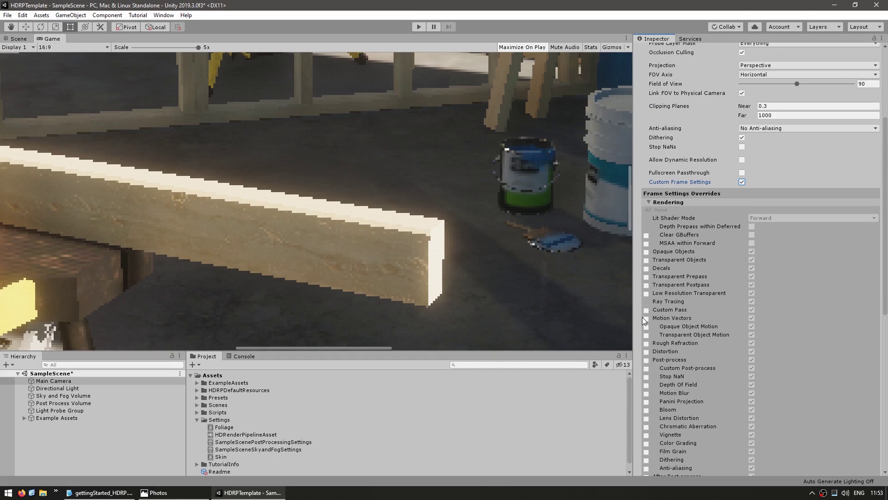
Override MSAA within Forward and turn it on for the Main Camera, checking the game view at 1x and 5x scale
click(647, 244)
click(752, 243)
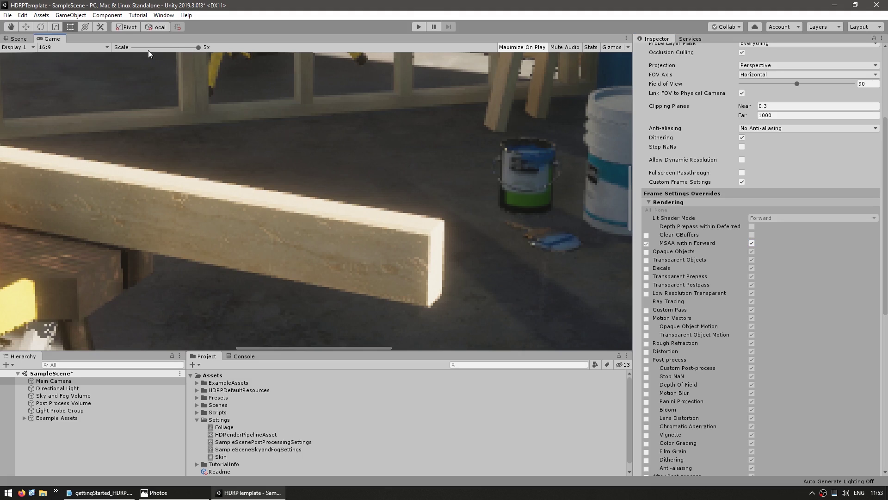
click(132, 47)
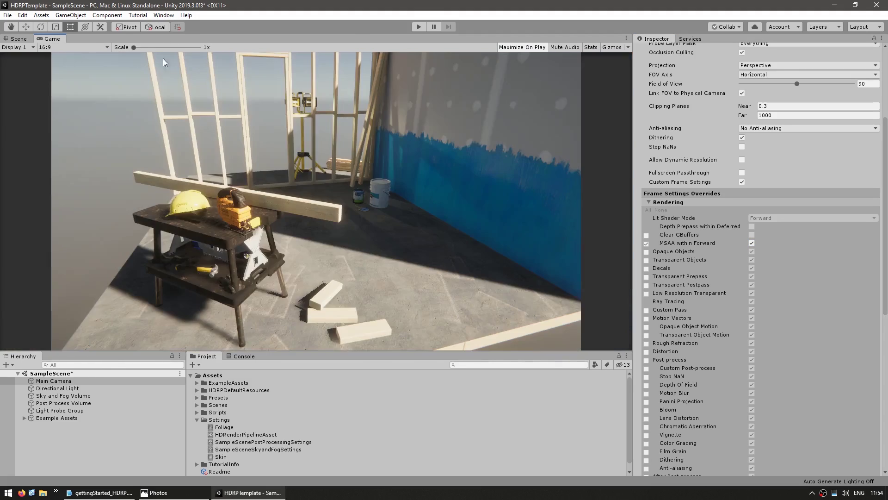
scroll(487, 104, up, 5)
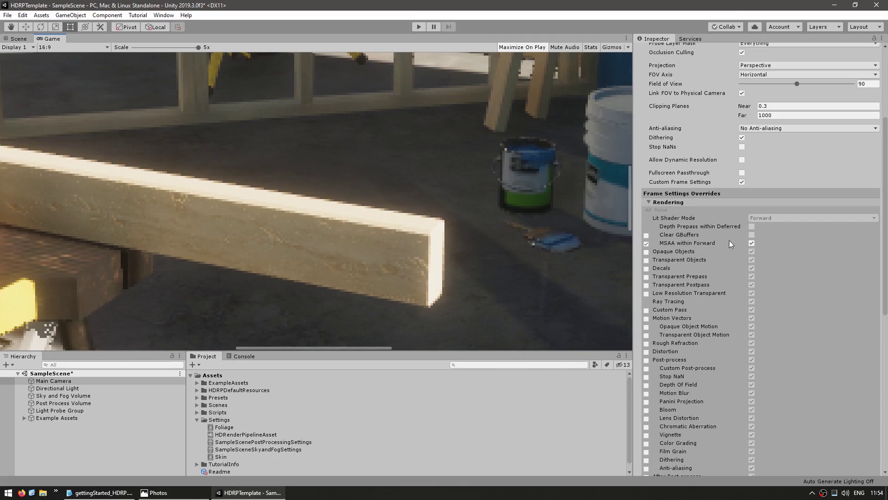
Open the project settings and view the HDRP Default Settings
click(22, 16)
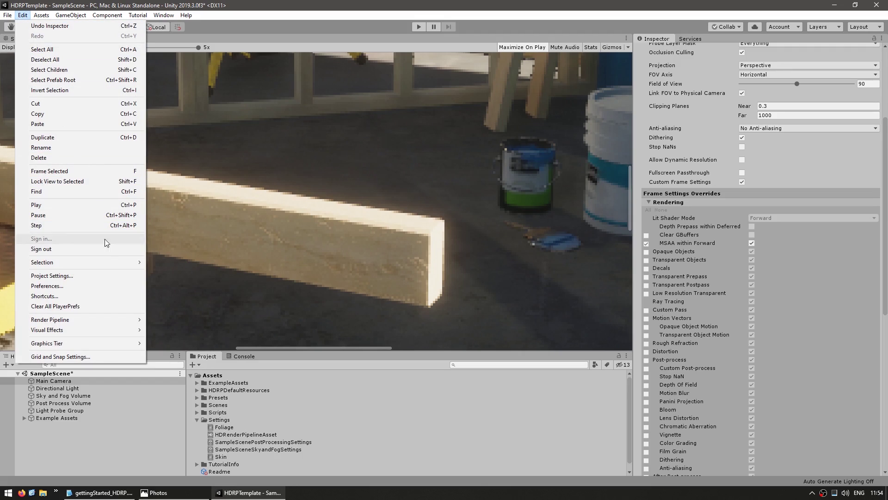
click(68, 277)
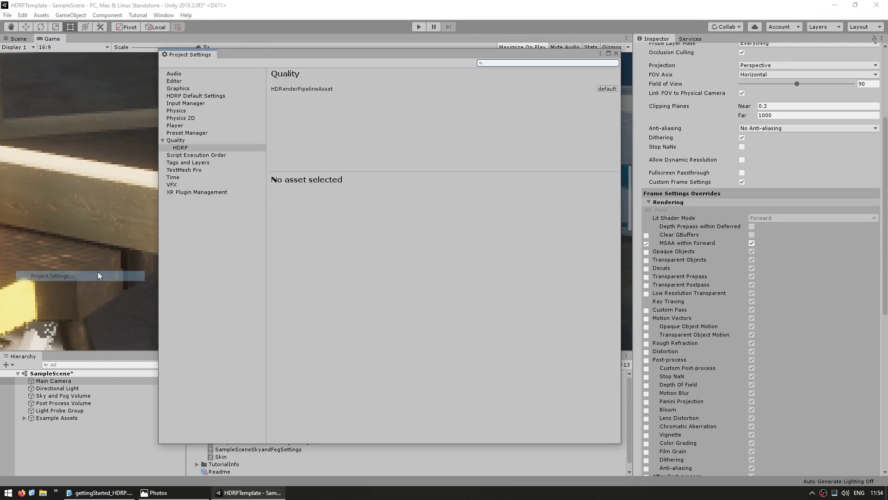
click(176, 96)
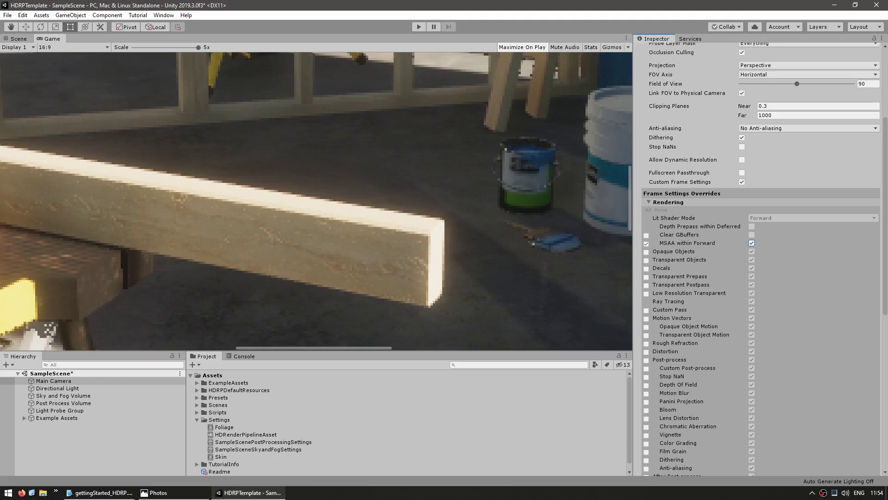
View the Main Camera's Anti-aliasing methods, keeping No Anti-aliasing
scroll(814, 300, up, 5)
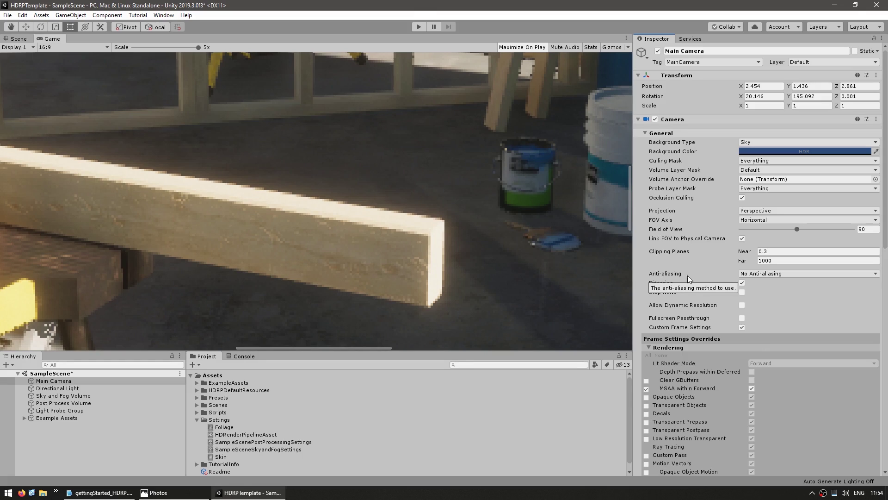
click(807, 273)
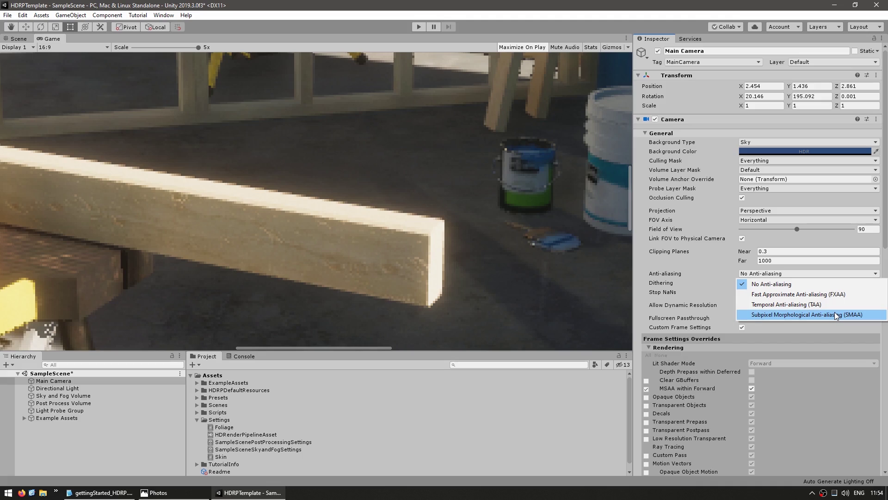
click(776, 284)
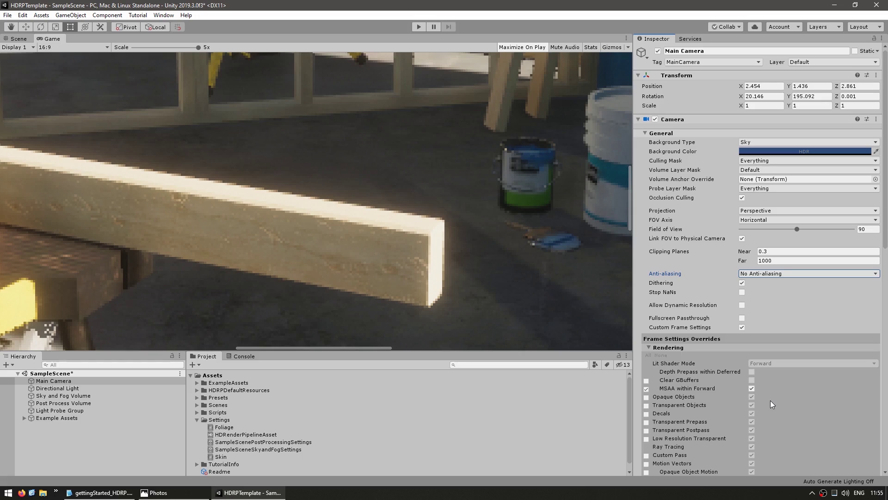
Turn off MSAA within Forward for the Main Camera and set Anti-aliasing to Fast Approximate Anti-aliasing (FXAA)
click(788, 277)
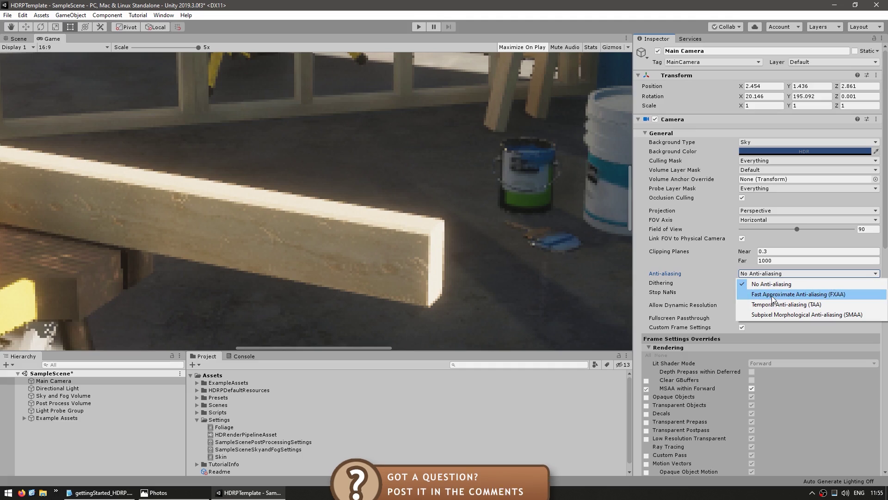
click(816, 399)
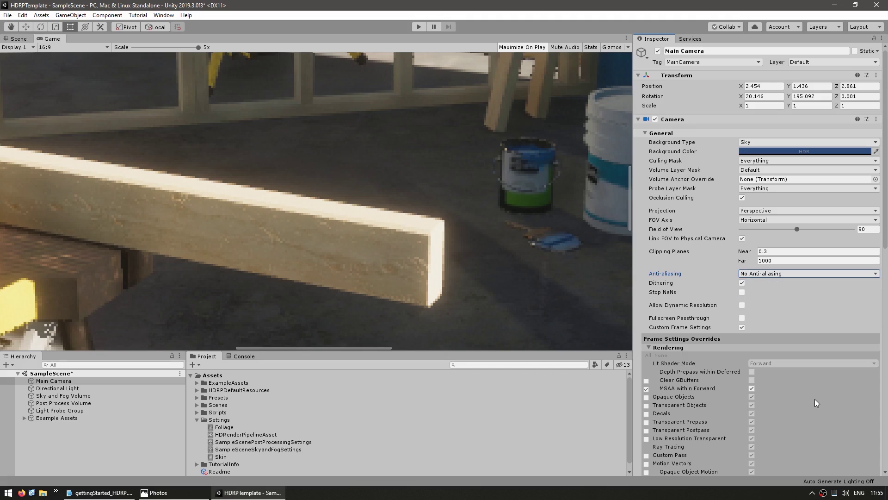
click(751, 388)
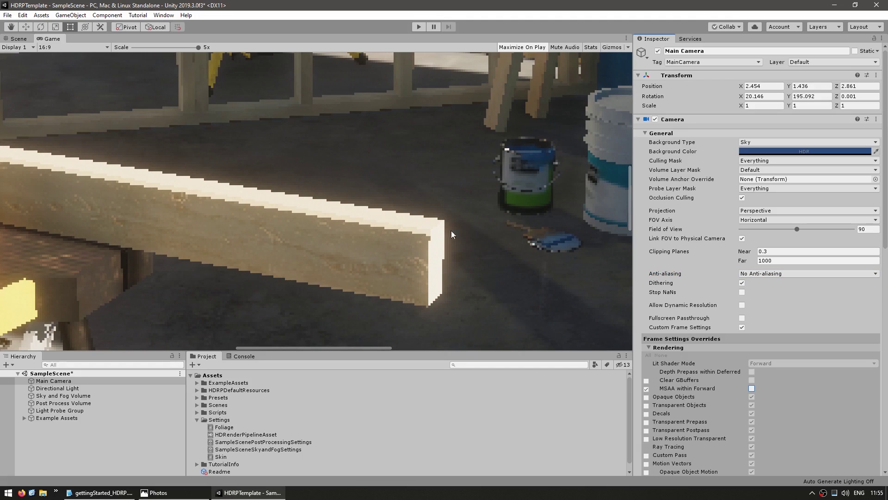
click(757, 274)
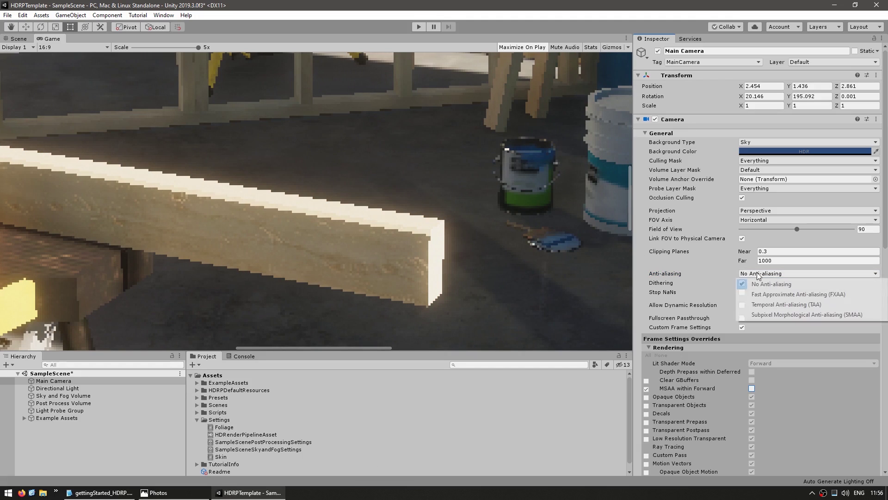
click(780, 295)
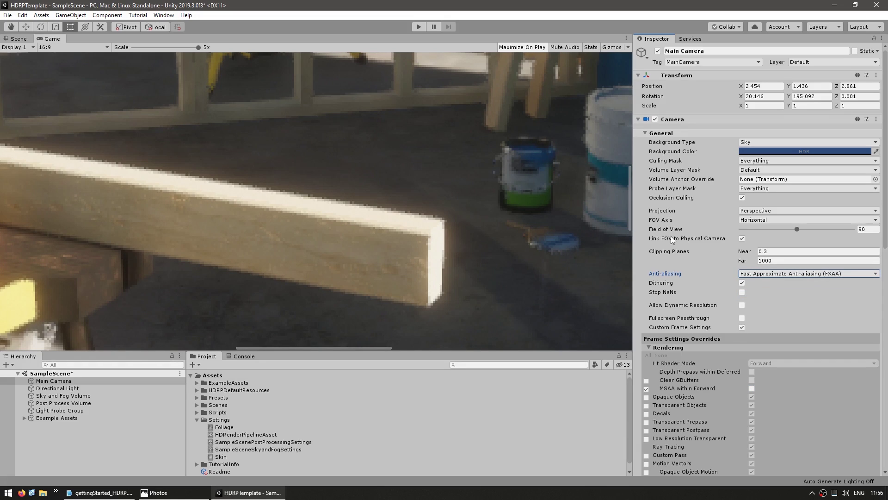
Combine MSAA within Forward with Temporal Anti-aliasing (TAA) at Sharpen Strength 2, and return the game view to 1x scale
click(751, 389)
click(773, 275)
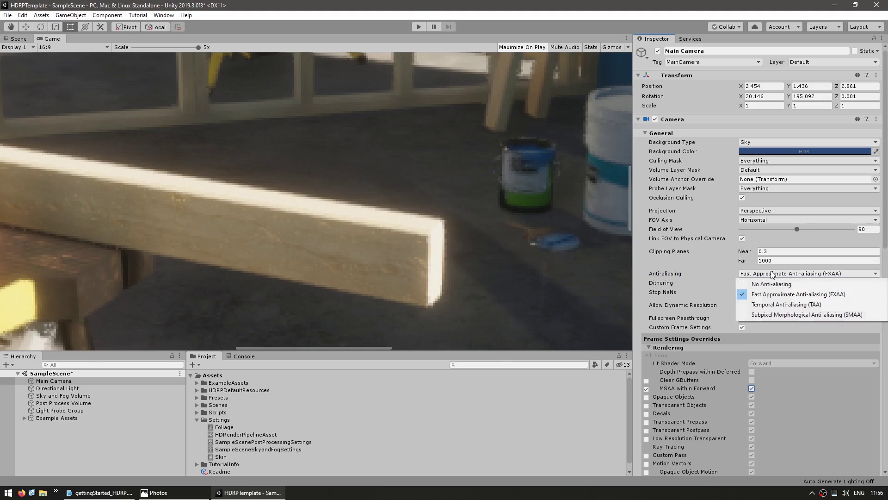
click(794, 307)
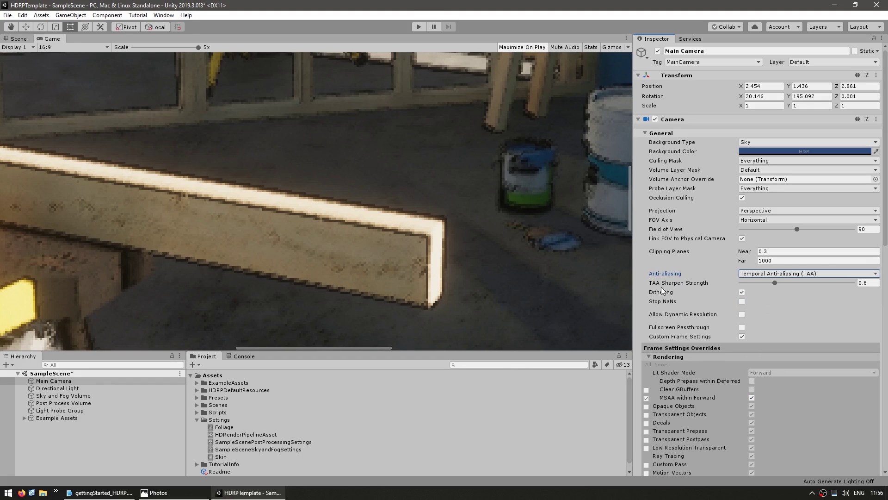
drag(776, 283, 853, 282)
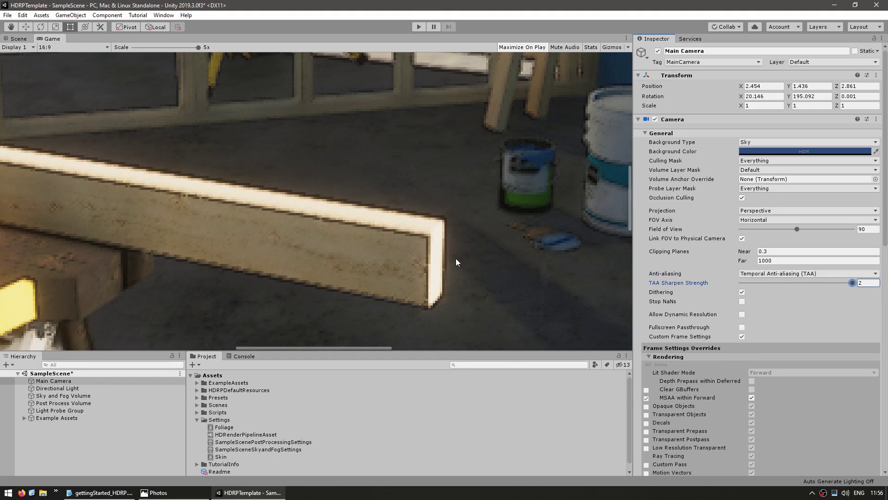
mouse_move(156, 47)
mouse_down()
mouse_move(131, 49)
mouse_move(161, 46)
mouse_up()
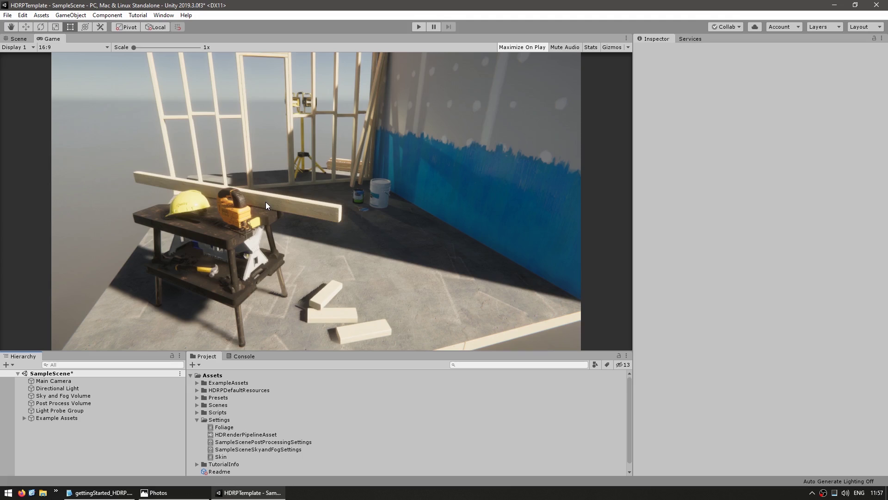
Create a Global Volume in the scene, keeping its Mode at Global and Weight at 1
right_click(79, 441)
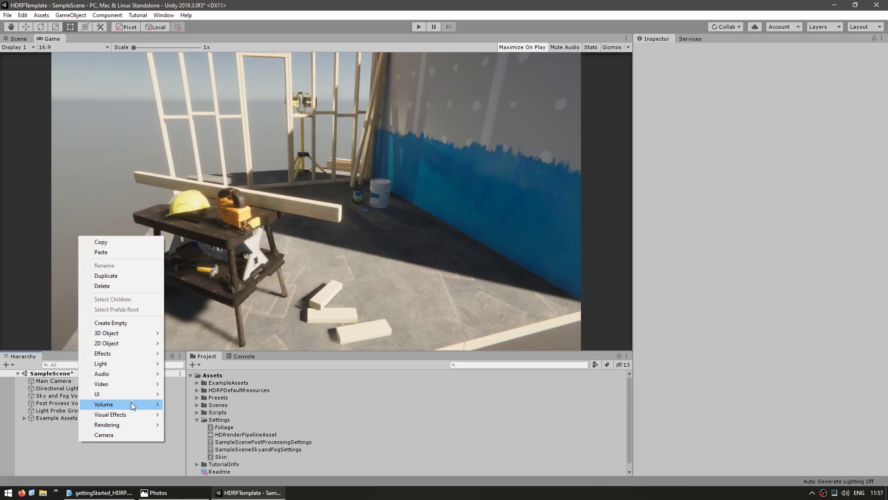
mouse_move(132, 405)
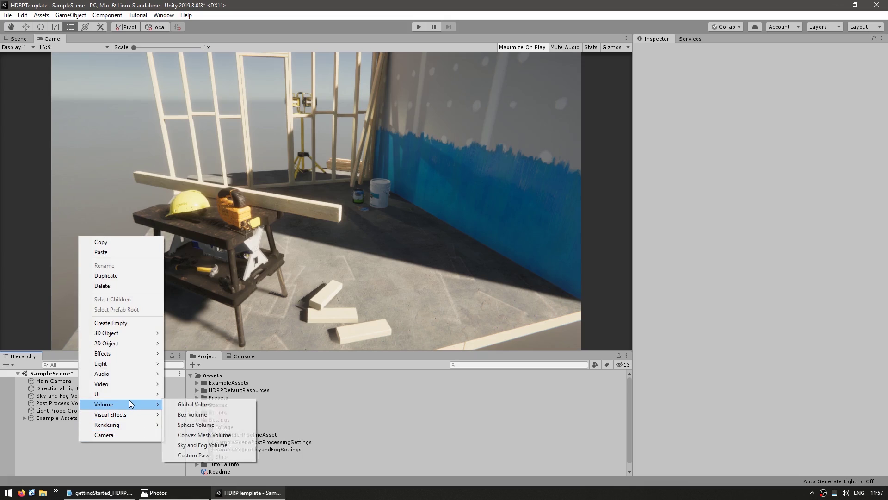
click(204, 405)
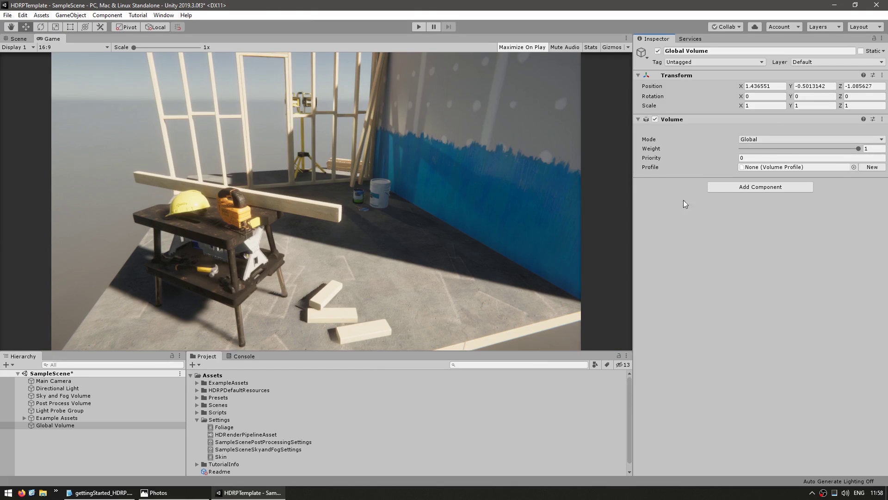
click(766, 138)
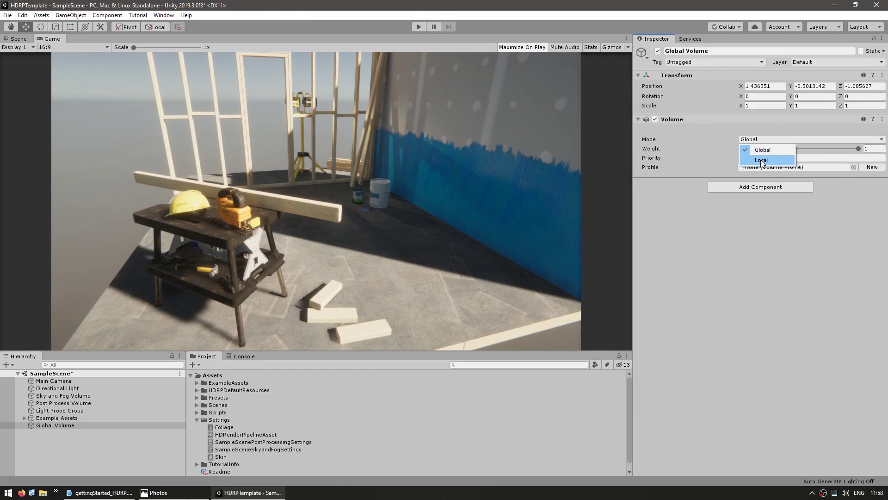
click(761, 151)
click(858, 149)
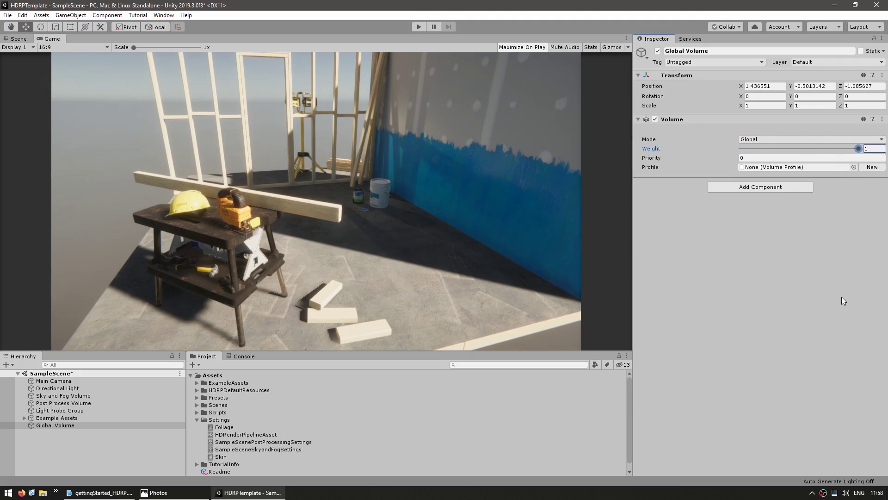
mouse_move(701, 157)
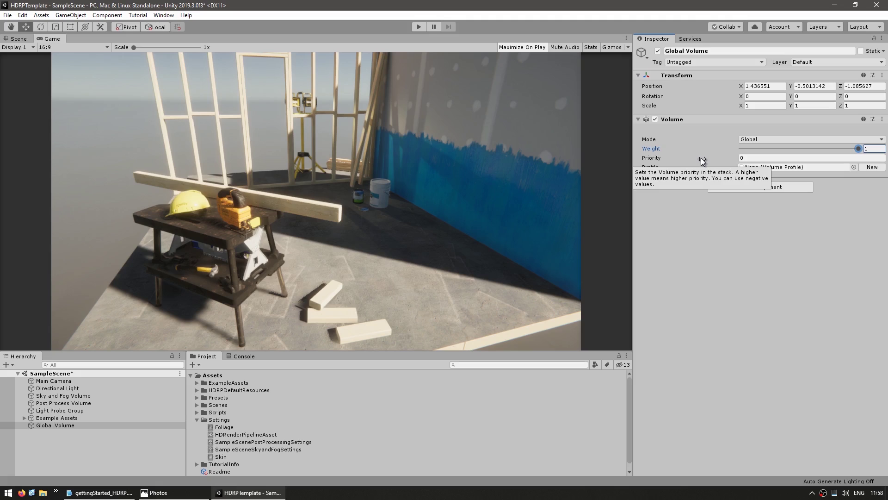
click(697, 265)
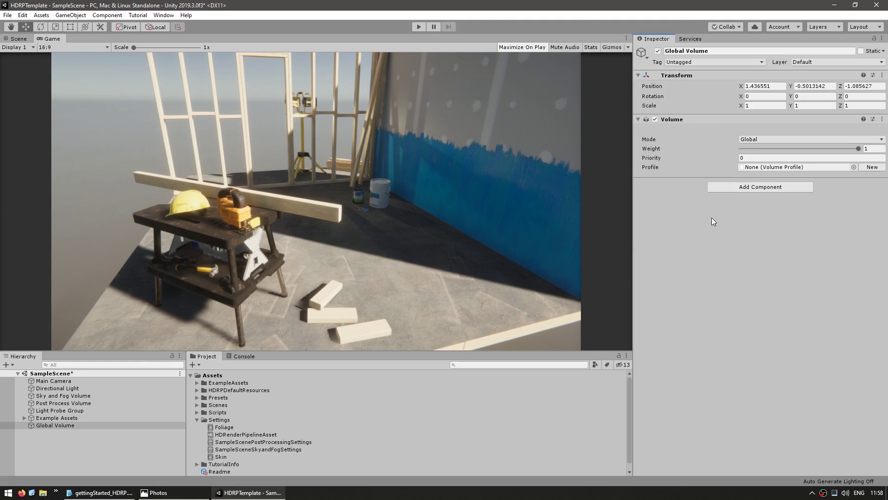
View the default Volume Components under HDRP Default Settings in the project settings
click(22, 15)
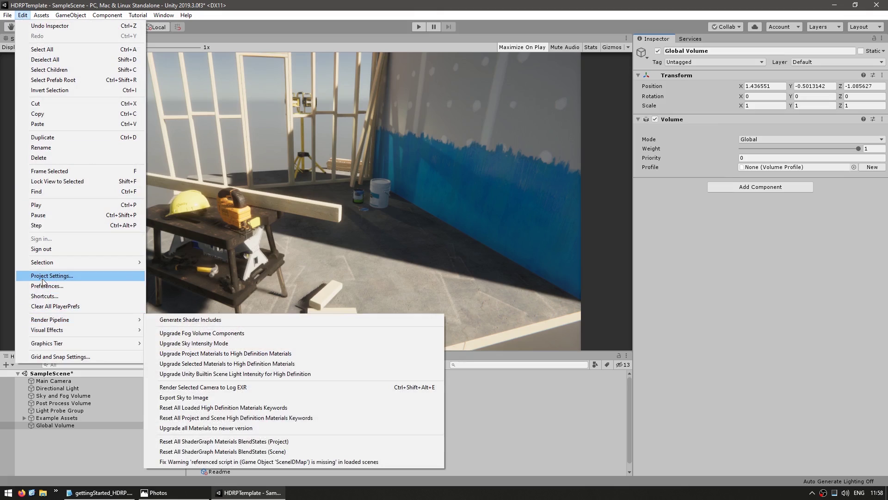
click(42, 275)
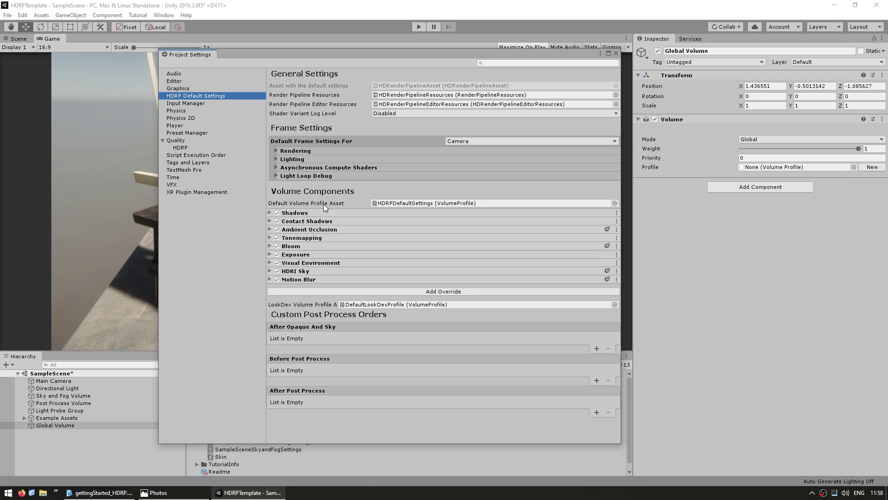
click(739, 171)
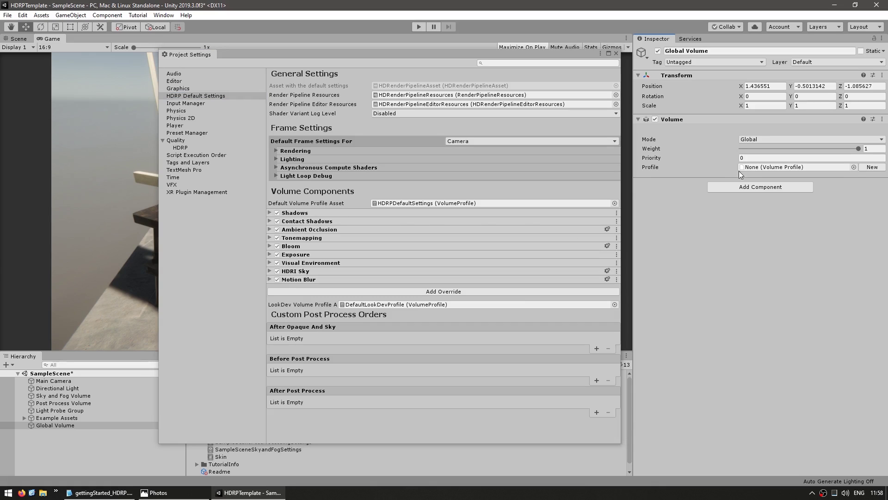
Create a new profile for the Global Volume and add a Color Adjustments post-processing override to it
click(872, 167)
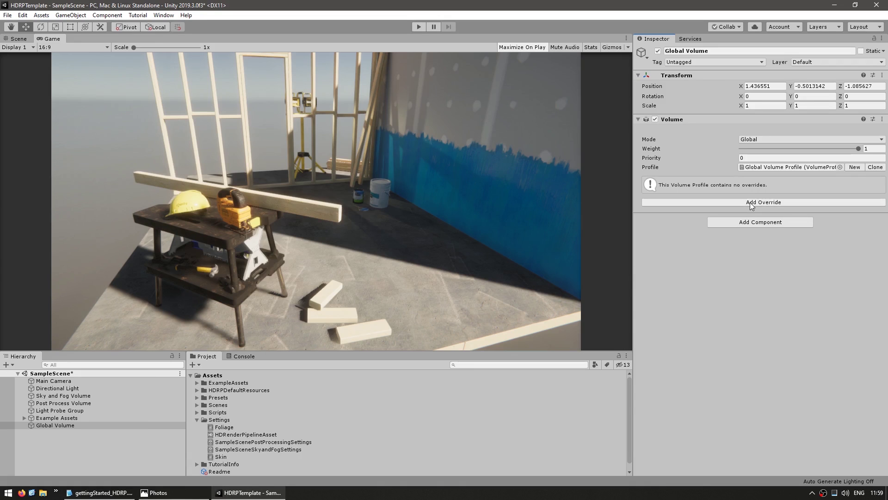
click(750, 203)
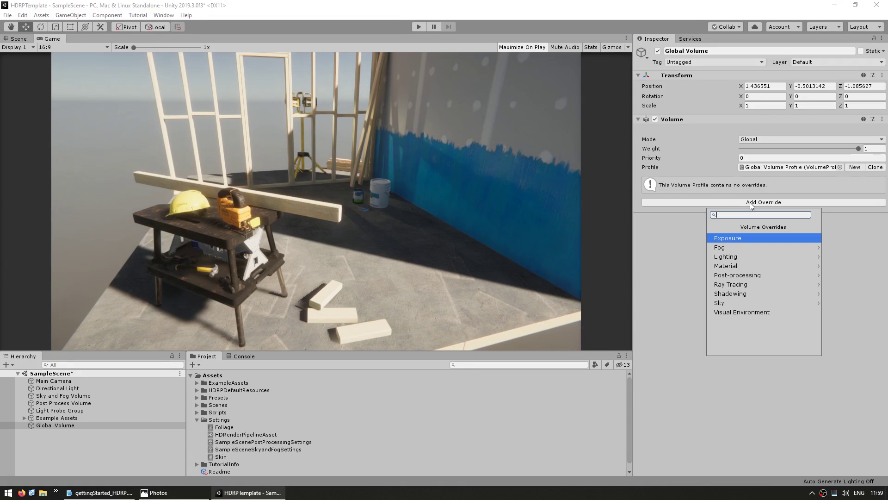
click(743, 276)
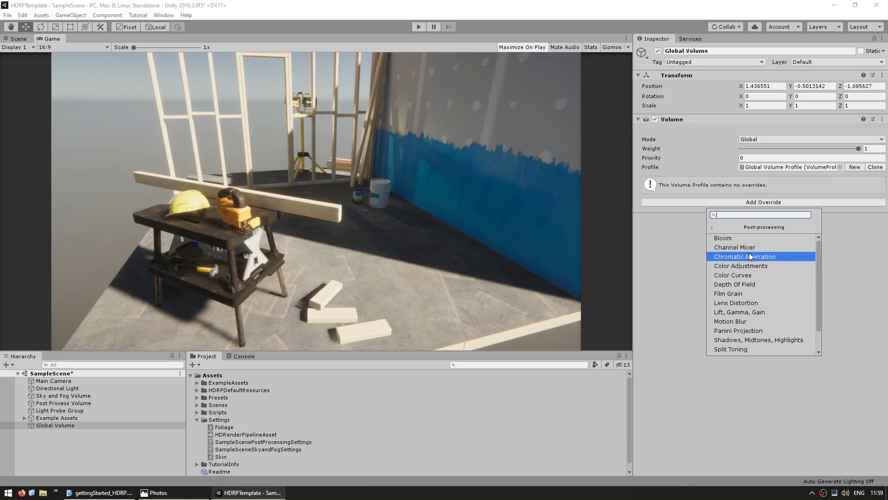
click(752, 265)
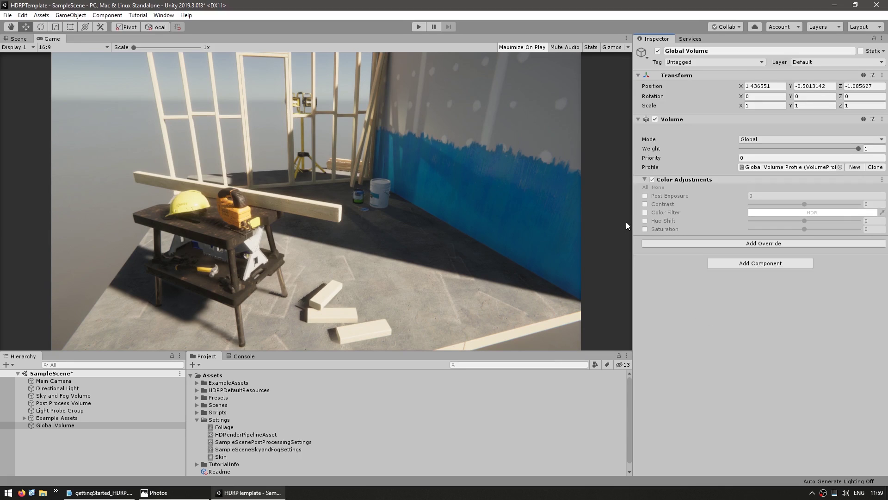
Override Post Exposure, Contrast, Color Filter and Hue Shift, using Contrast -1.9, a cyan filter and Hue Shift of about 37
click(645, 195)
click(645, 204)
click(645, 212)
click(645, 220)
click(812, 212)
click(700, 201)
drag(805, 221, 818, 223)
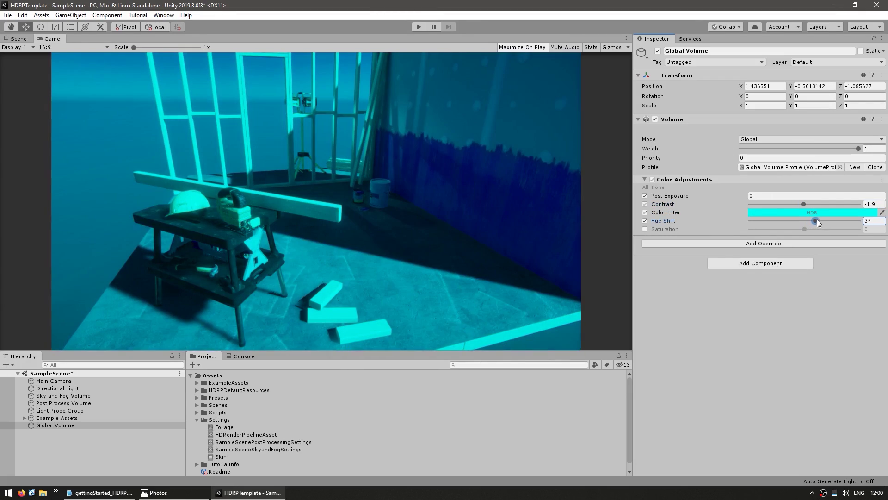
Change the Color Filter to pale cyan, try Post Exposure at 1.6, and leave only the Color Filter override enabled
click(812, 213)
drag(759, 218, 773, 226)
drag(740, 196, 745, 197)
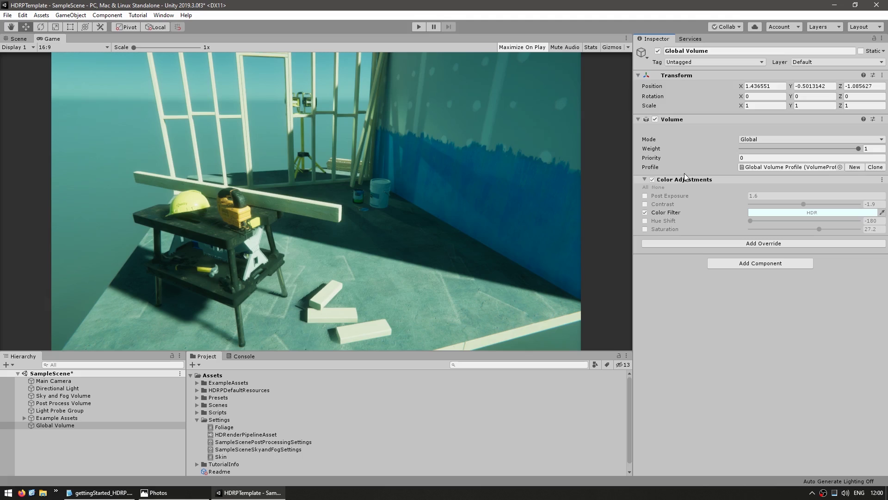
Look through the other Post-processing overrides available for the Global Volume without adding one
click(705, 244)
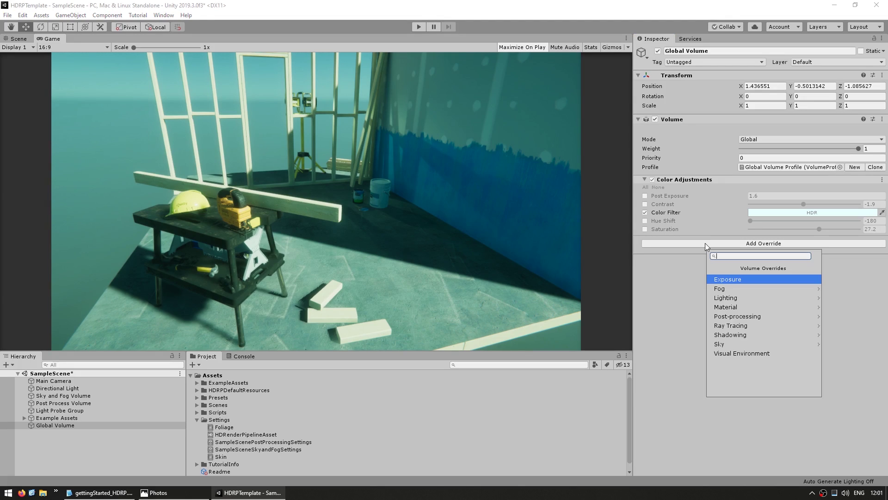
click(766, 317)
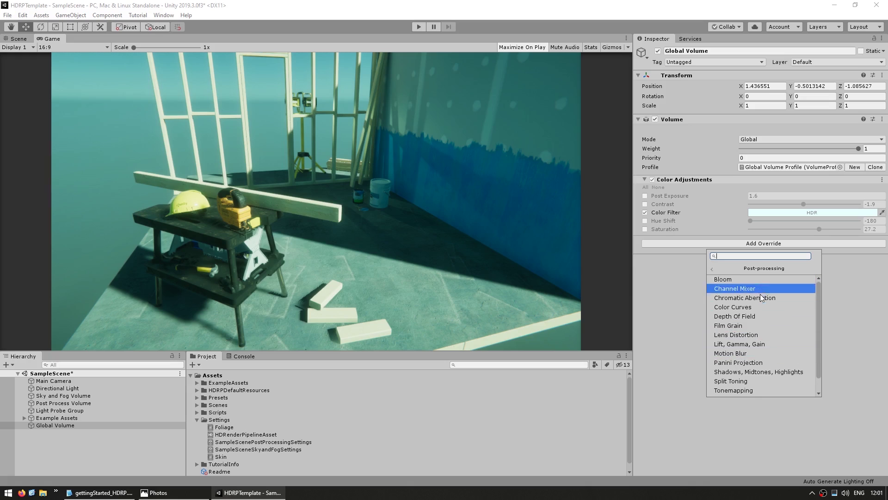
scroll(758, 289, down, 1)
scroll(759, 282, up, 1)
click(704, 312)
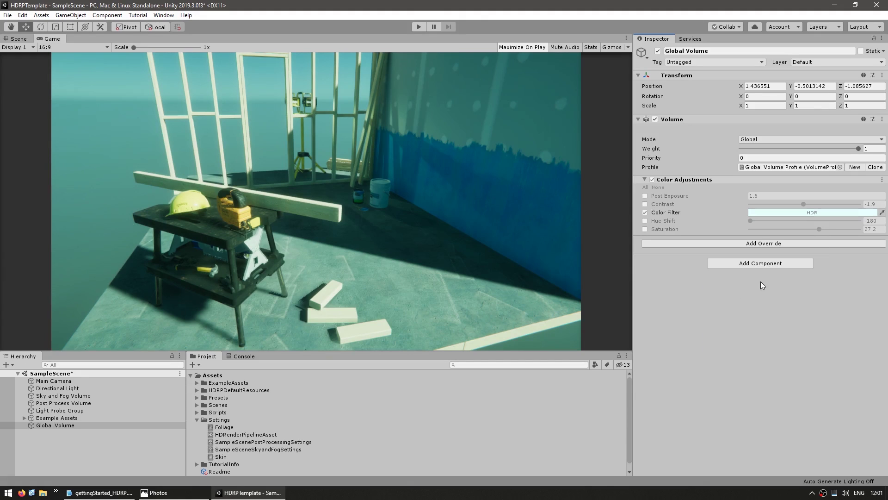
Set the Global Volume's Mode to Local and add a Box Collider as its boundary
click(756, 137)
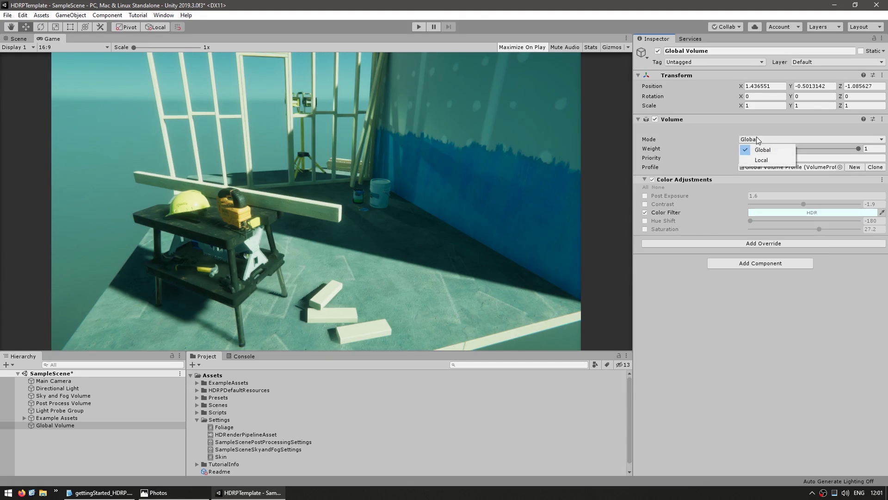
click(732, 141)
click(754, 140)
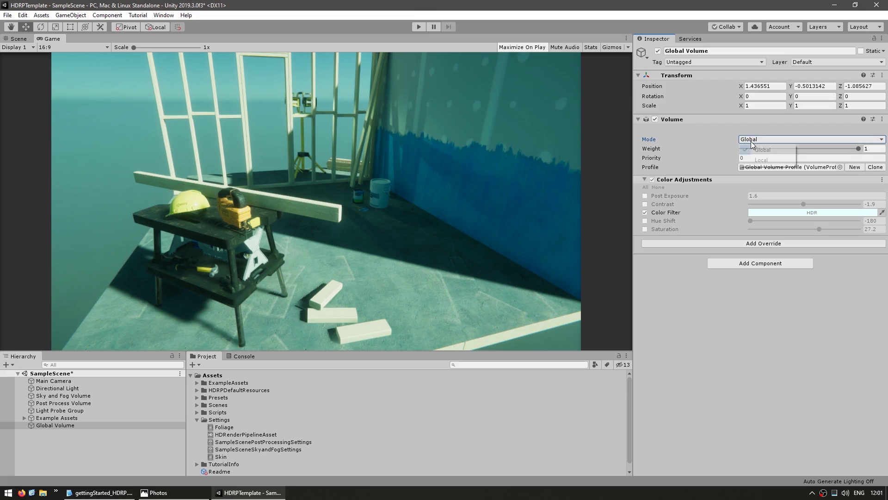
click(760, 160)
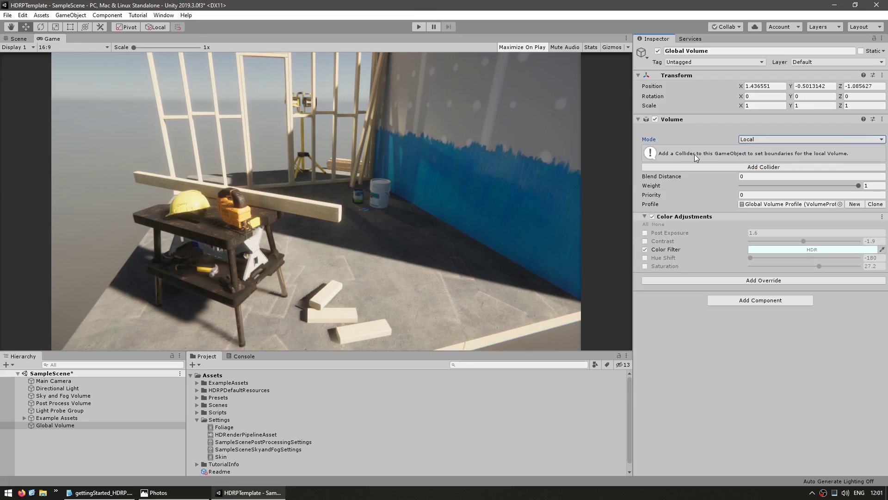
click(768, 167)
click(791, 174)
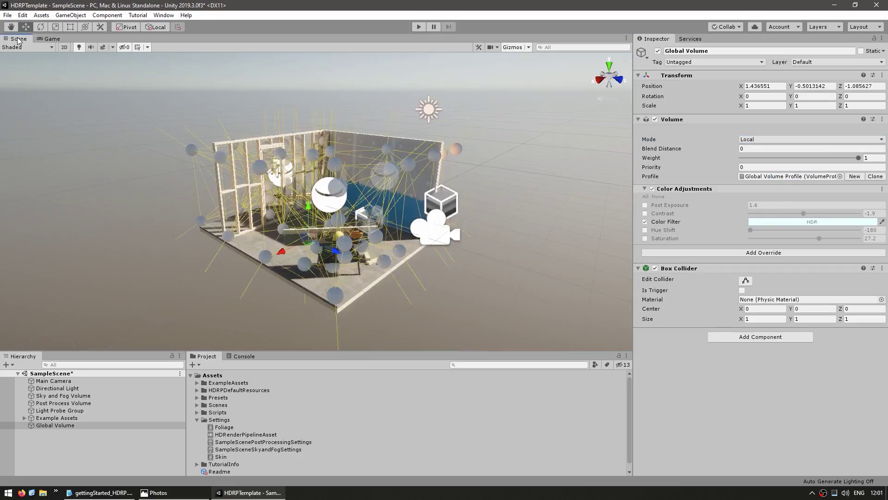
In the Scene view, enlarge the Box Collider to about 2.38 × 2.16 × 1 and move the volume to about (3.83, 0.47, 2.48)
alt+drag(311, 158, 501, 97)
drag(448, 152, 488, 278)
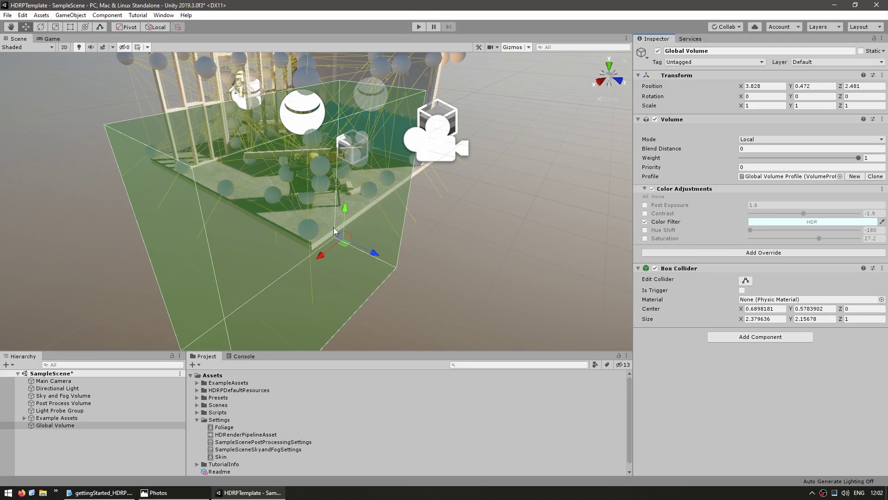
scroll(290, 237, down, 5)
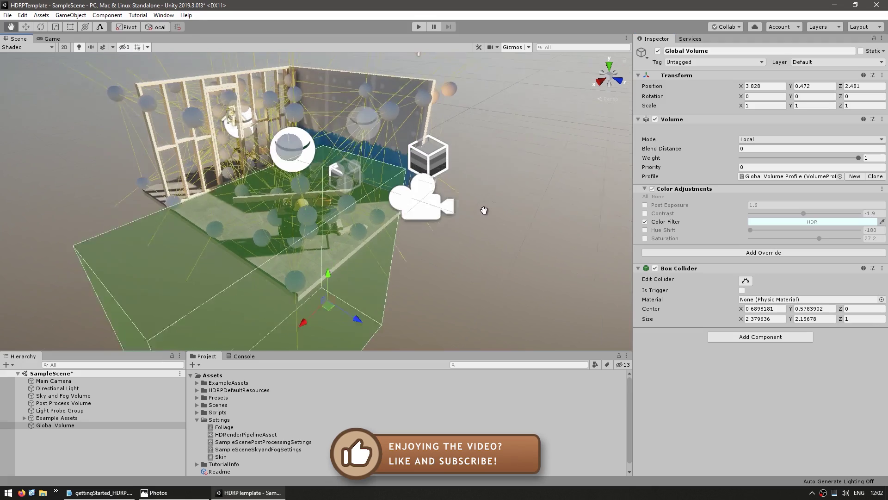
middle_drag(427, 127, 471, 154)
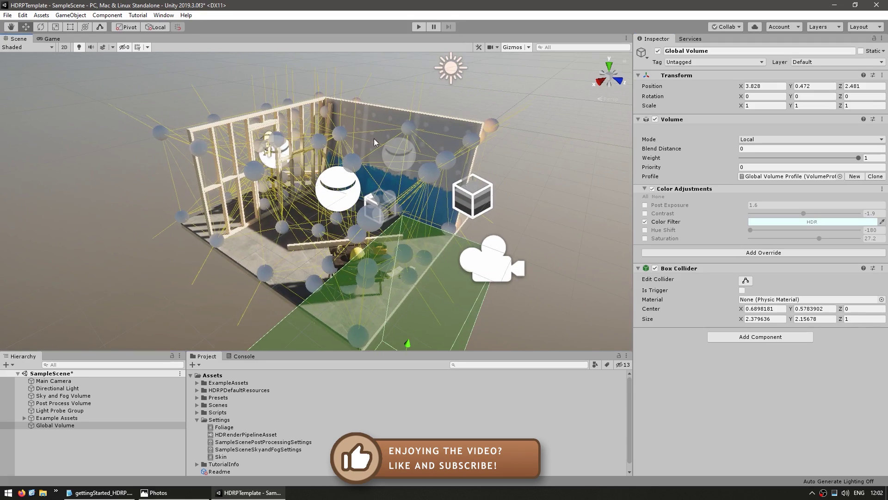
Move the Scene view in and out of the Box Collider to compare the local volume's colour effect
middle_drag(409, 279, 450, 216)
scroll(351, 260, up, 8)
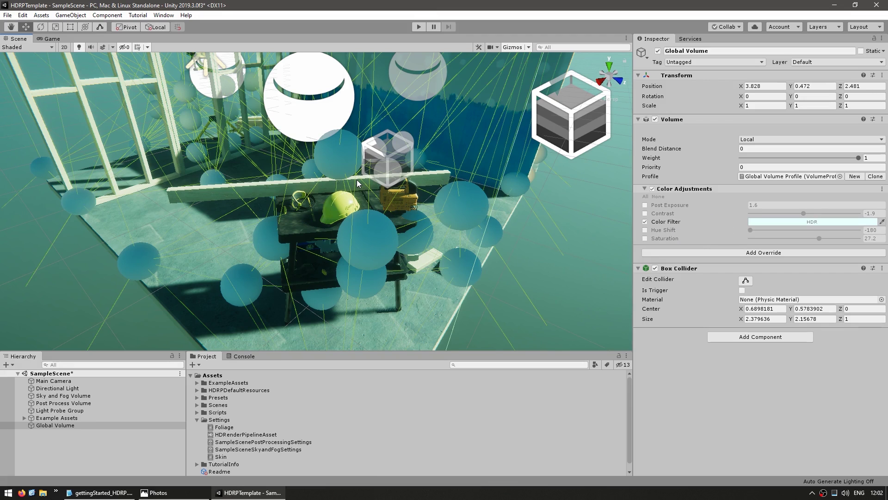
scroll(356, 179, down, 10)
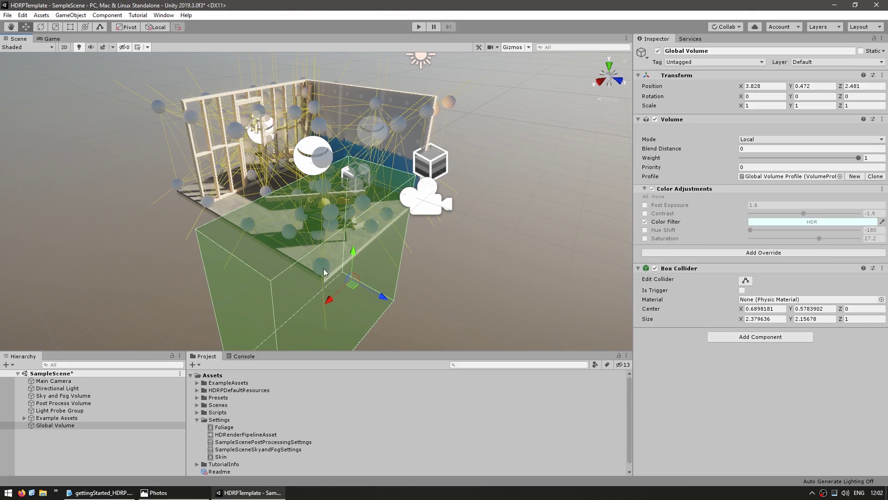
scroll(364, 299, up, 10)
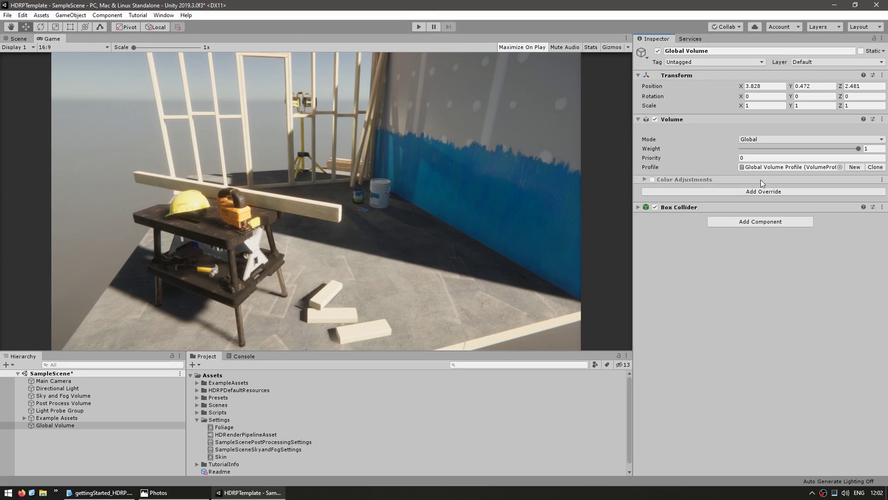
Add a Fog override to the Global Volume and set its Fog Attenuation Distance to 2.8
click(757, 192)
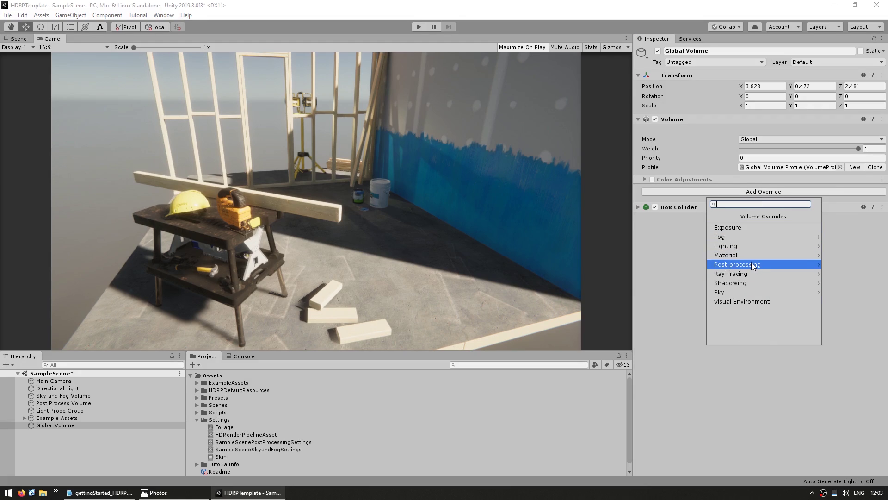
click(751, 236)
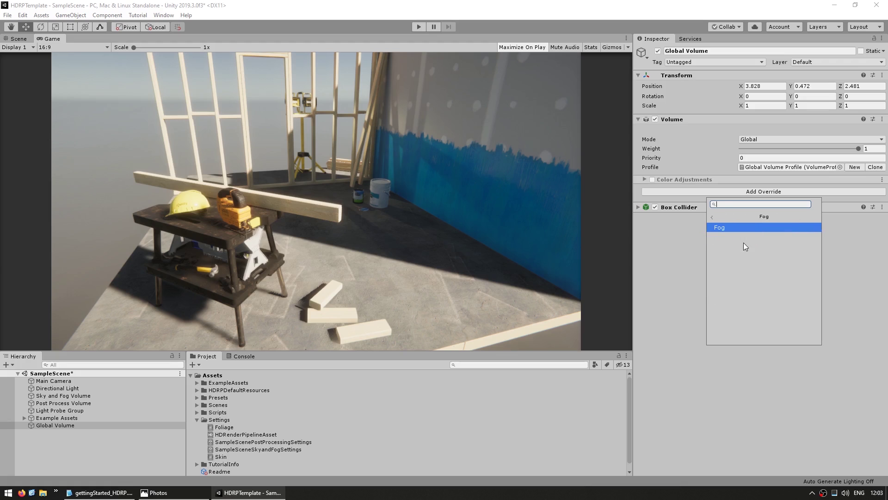
click(742, 227)
click(645, 212)
click(685, 212)
text(2.8)
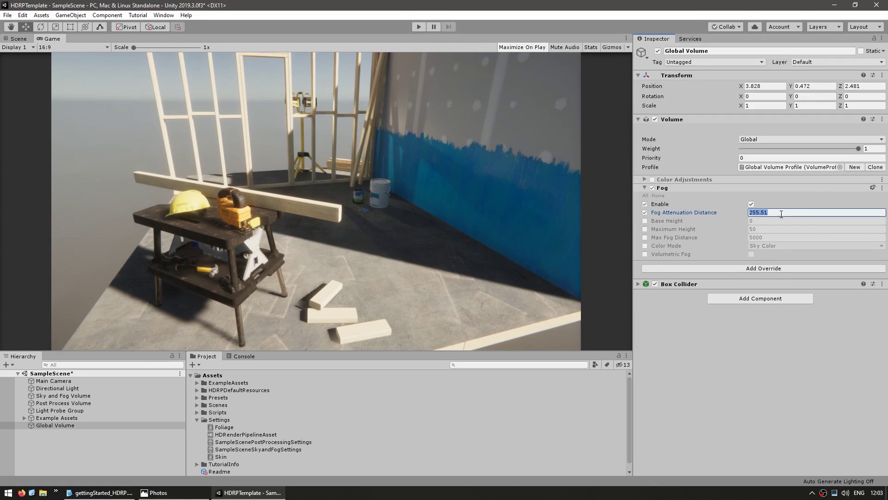
Override the fog's Max Fog Distance at 28.8, enable Volumetric Fog, and adjust Fog Attenuation Distance to about 3.76
click(645, 237)
click(693, 240)
text(14.56)
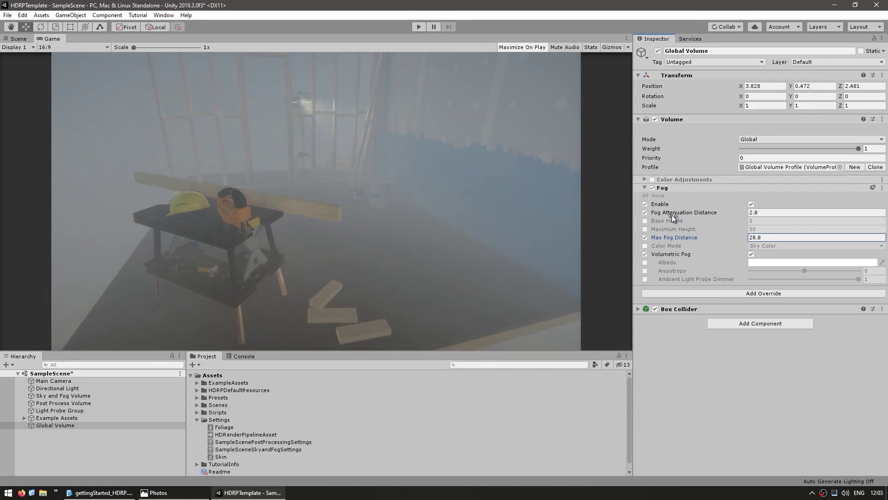
drag(672, 215, 527, 224)
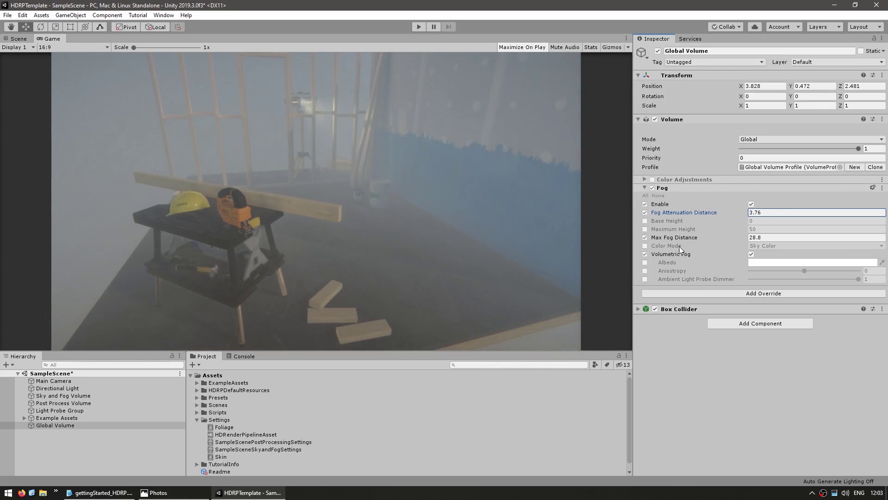
Add an Exposure override to the Global Volume and raise Fixed Exposure to about 11.2
click(699, 293)
click(702, 329)
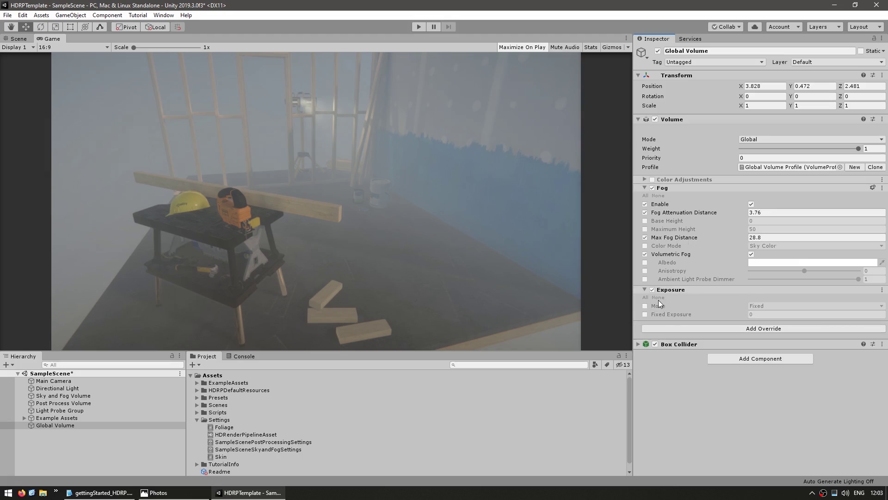
click(645, 315)
drag(716, 317, 721, 317)
Add an Ambient Occlusion override to the Global Volume with an Intensity of about 2.42
click(694, 329)
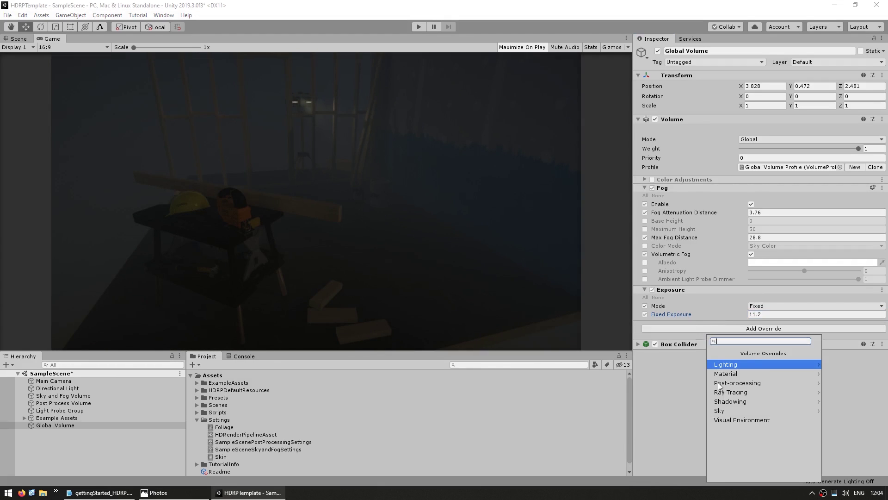
click(731, 365)
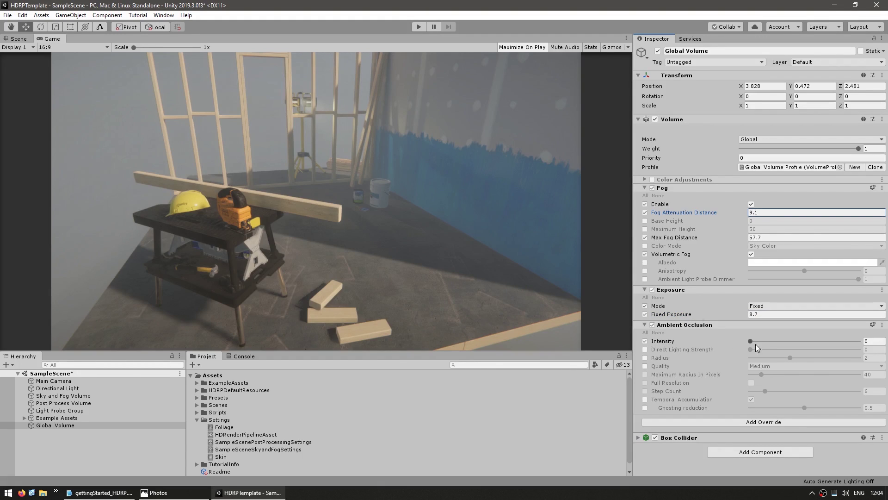
drag(756, 344, 817, 341)
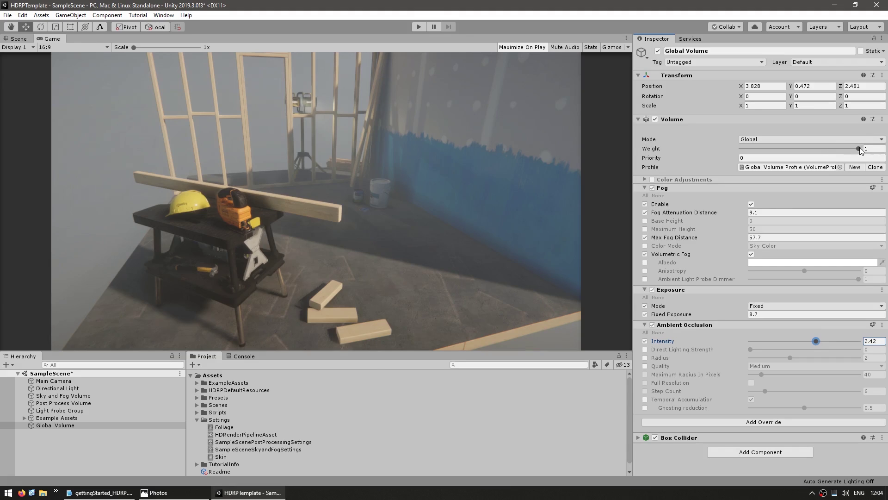
Vary the Global Volume's Weight between 1 and 0, toggling the change with undo and redo to compare the blended effect
drag(860, 148, 712, 154)
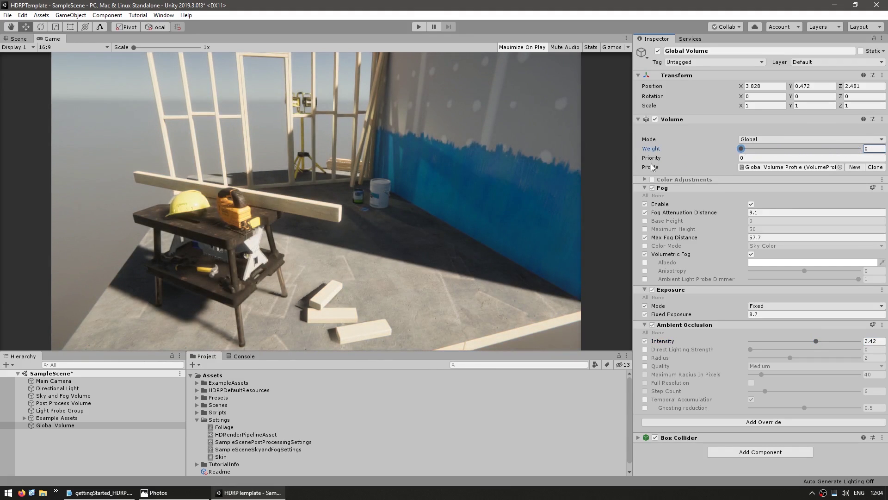
key(ctrl+z)
key(ctrl+y)
key(ctrl+z)
key(ctrl+y)
key(ctrl+z)
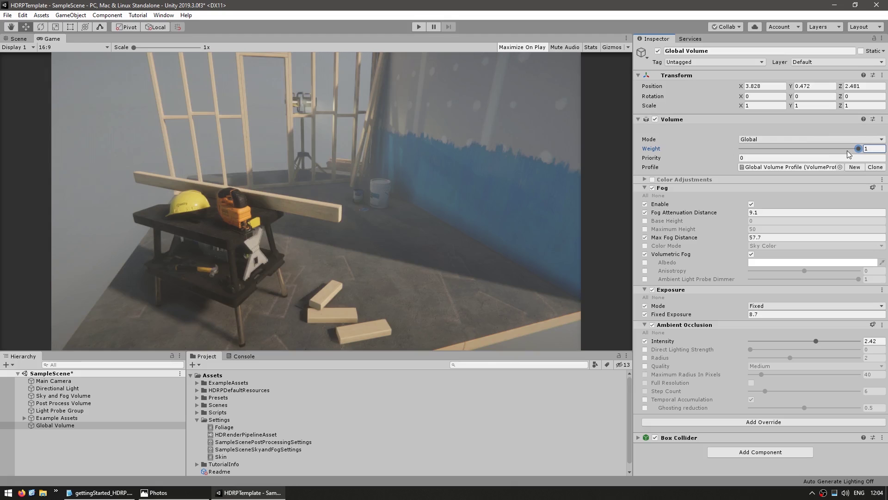
drag(847, 151, 776, 150)
drag(775, 150, 770, 150)
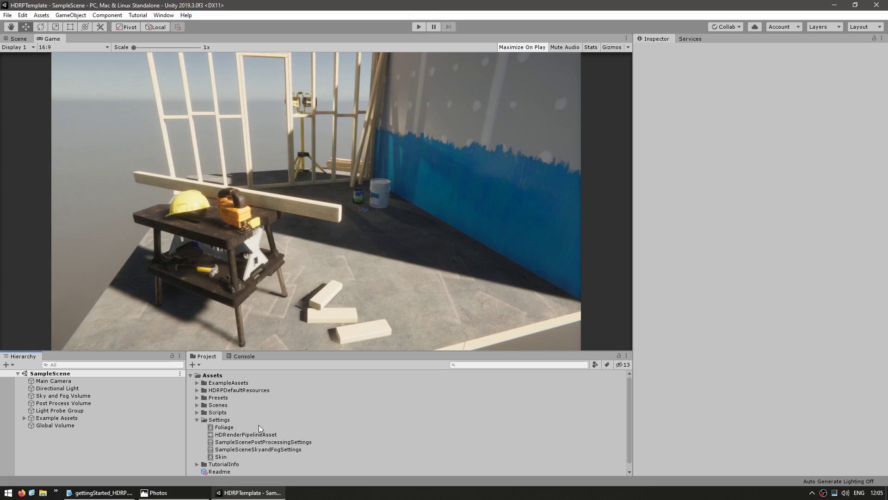
Enable Dynamic resolution in HDRenderPipelineAsset with Minimum Screen Percentage 10 and Maximum Screen Percentage 20
click(243, 434)
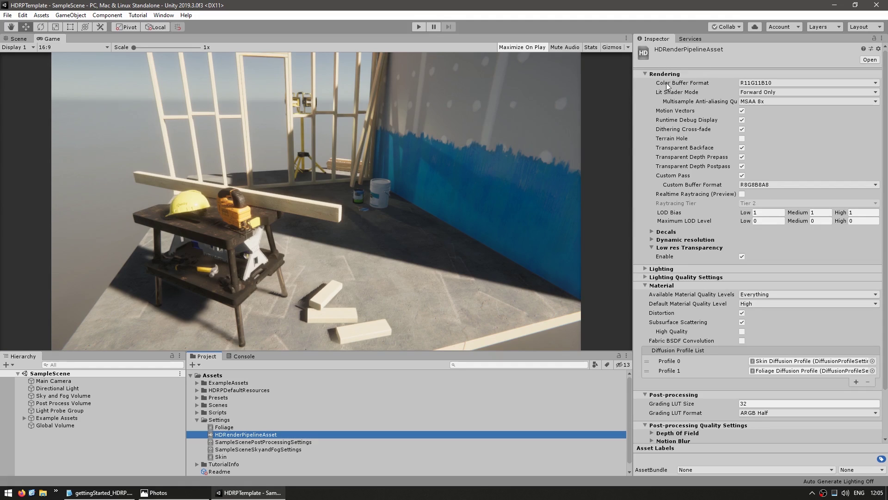
click(664, 240)
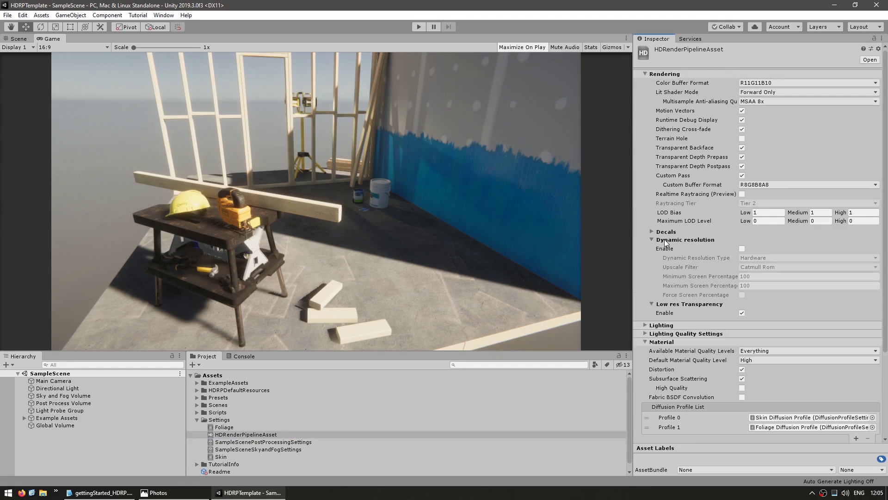
click(742, 249)
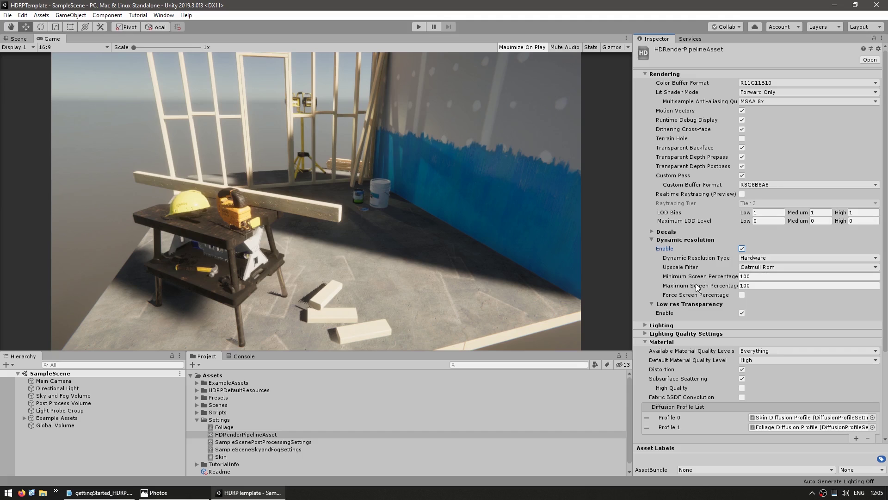
key(Tab)
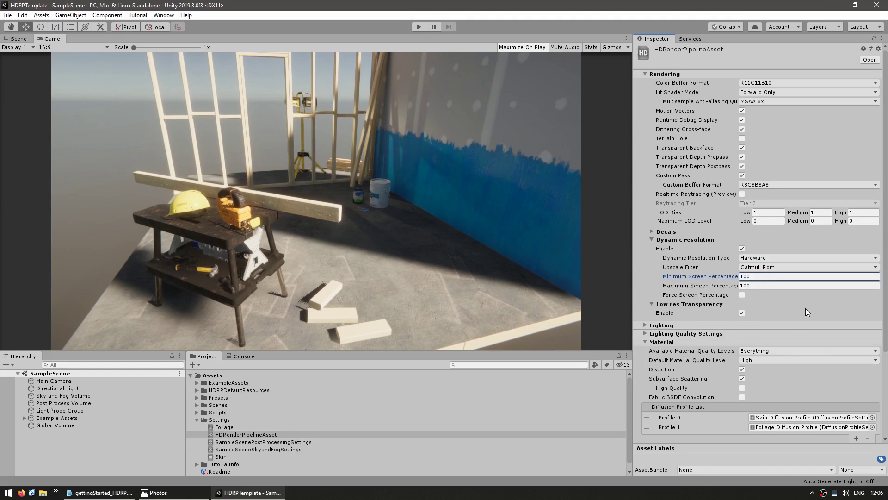
text(10)
click(765, 286)
text(20)
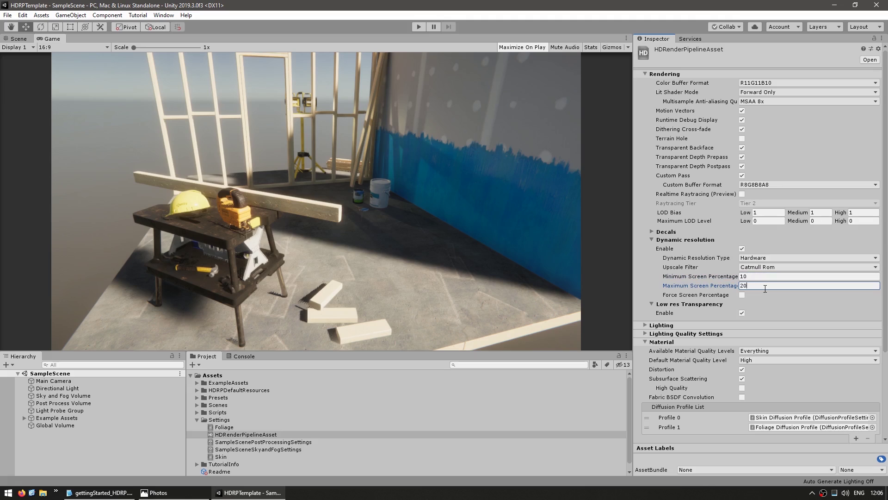
key(Tab)
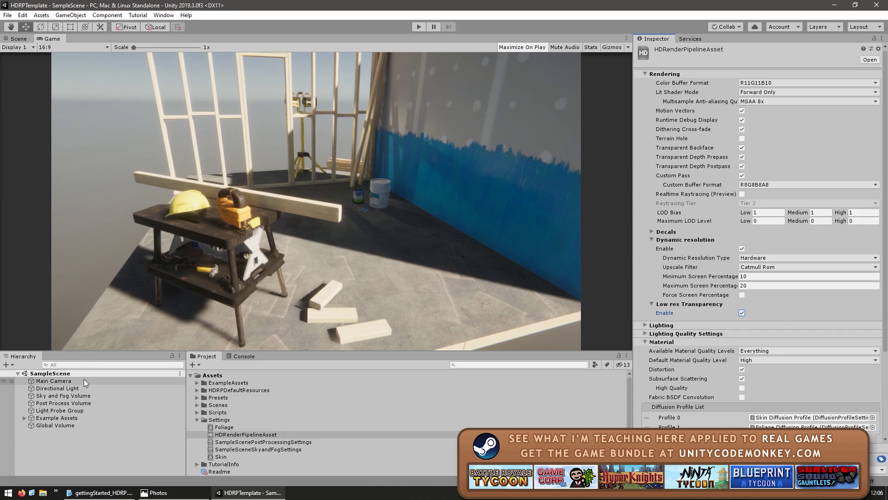
Turn on Allow Dynamic Resolution for the Main Camera
click(52, 380)
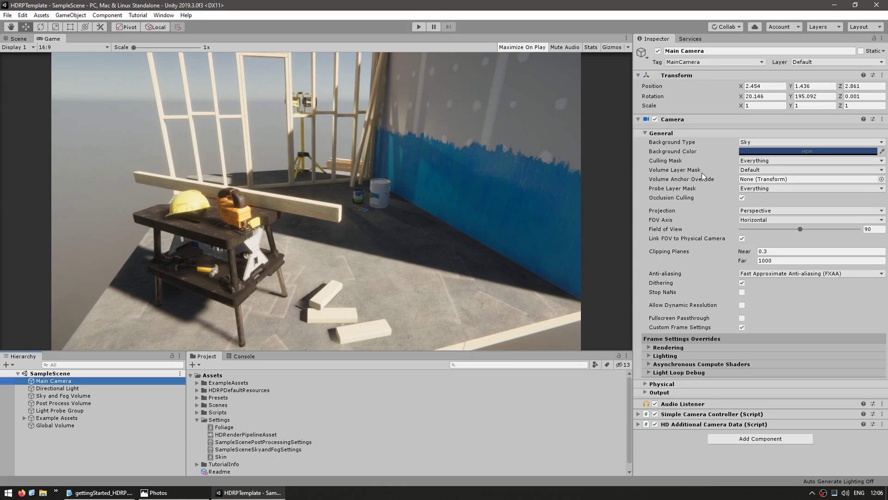
mouse_move(685, 305)
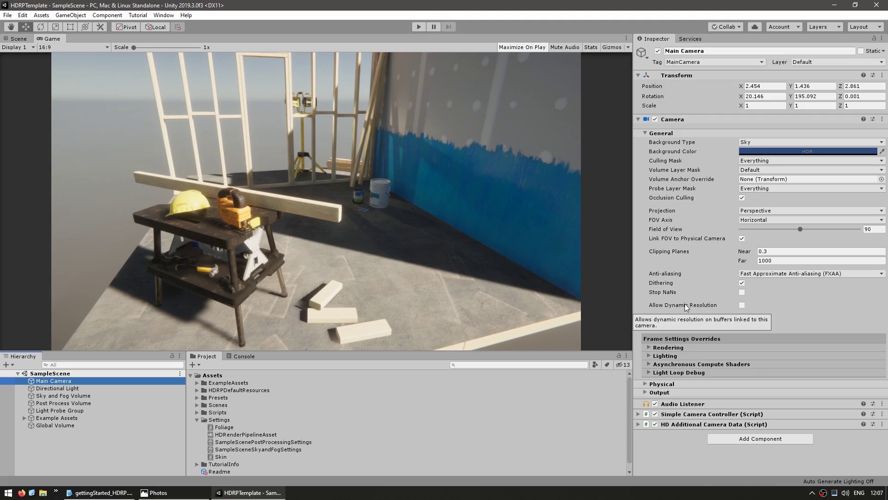
click(743, 305)
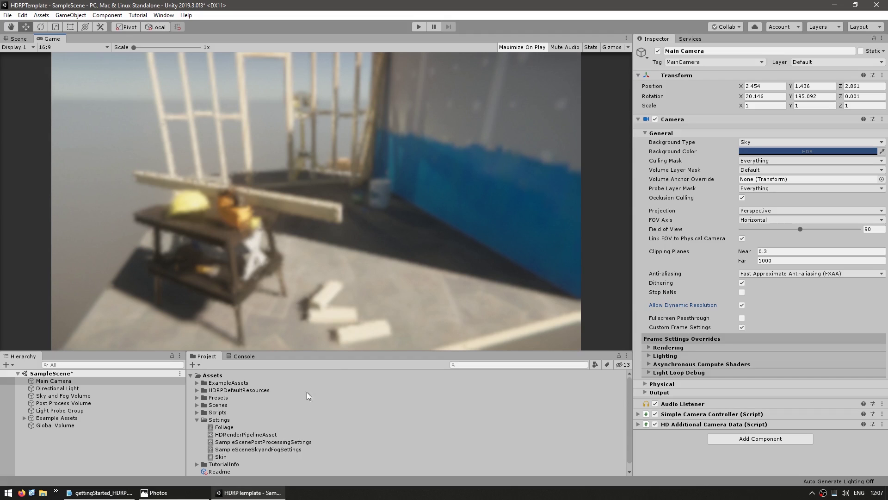
Change the dynamic resolution limits in HDRenderPipelineAsset to Minimum Screen Percentage 50 and Maximum Screen Percentage 100
click(270, 434)
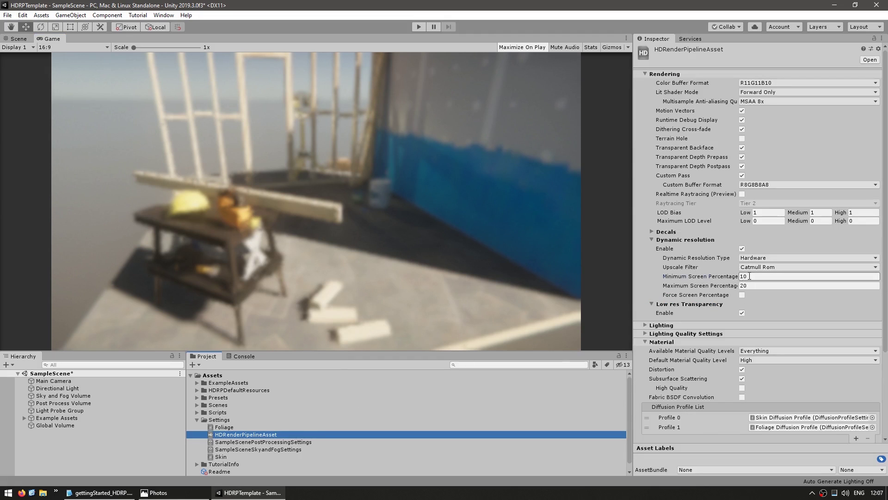
click(750, 276)
text(20)
click(743, 285)
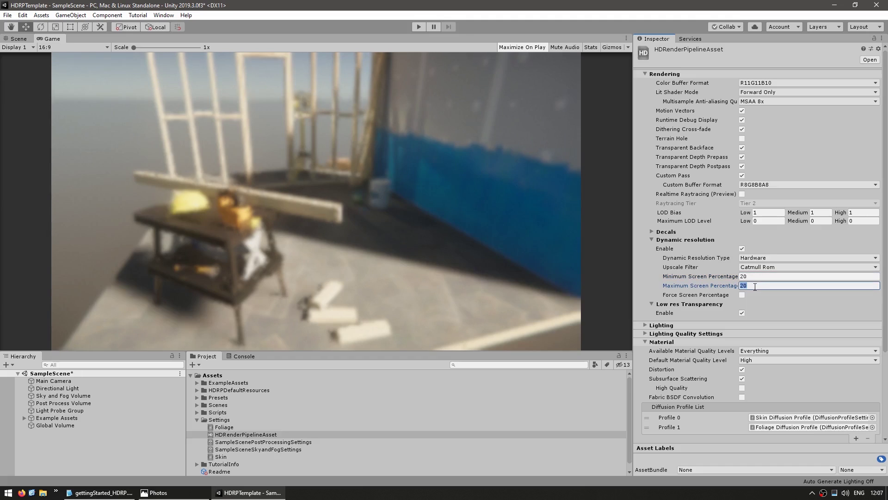
text(100)
key(shift+Tab)
text(50)
key(Tab)
key(Tab)
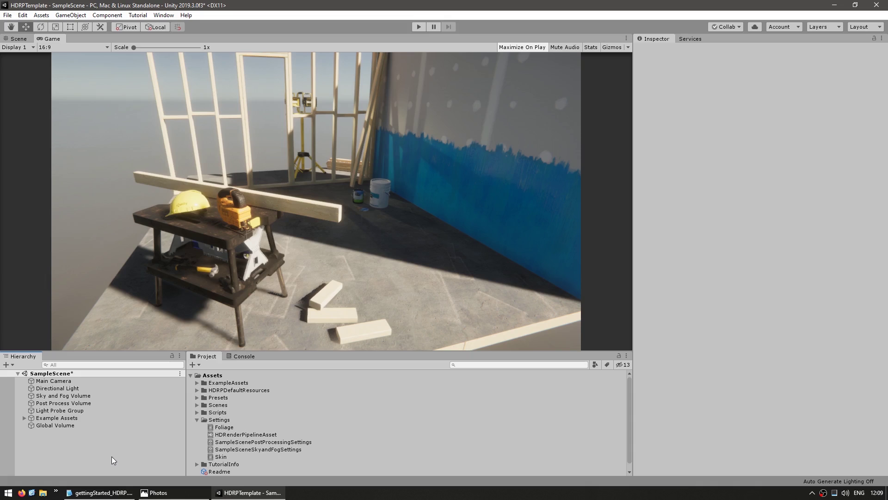
Create a Point Light in SampleScene
right_click(112, 456)
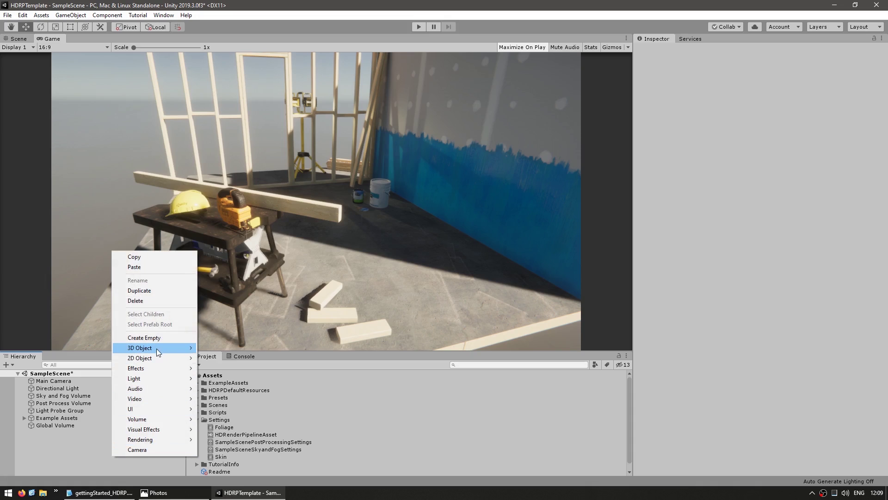
mouse_move(138, 381)
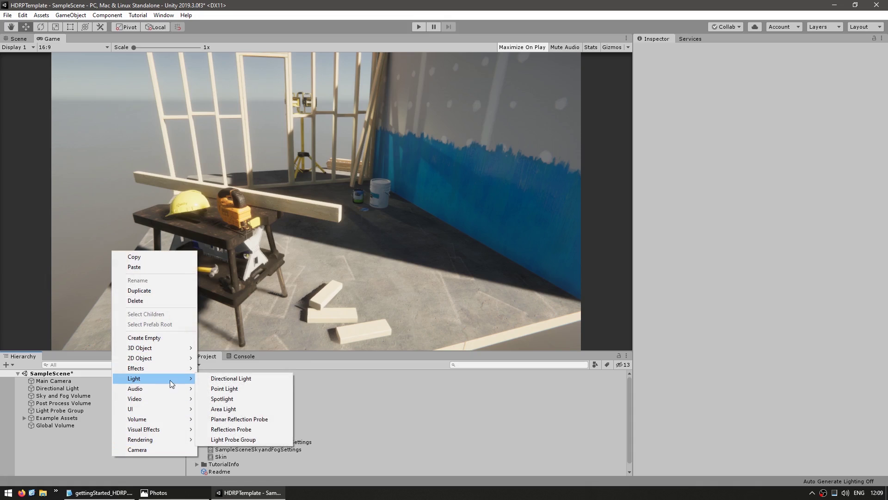
click(233, 388)
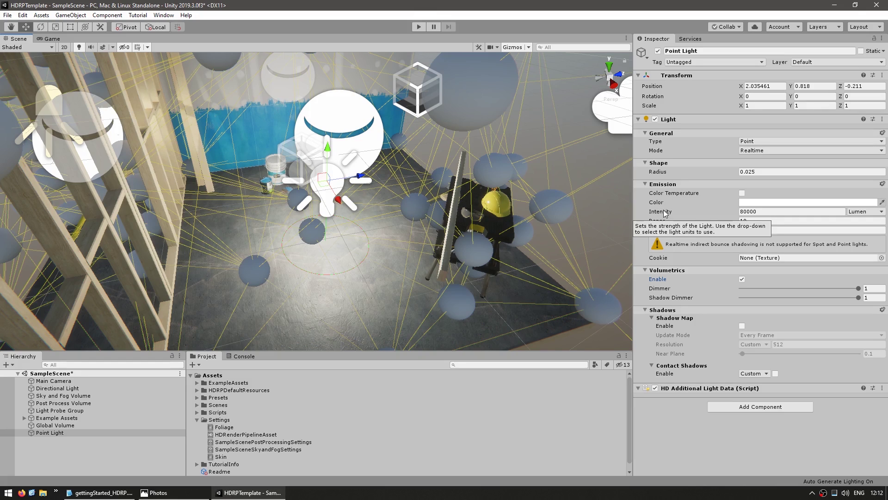
Switch the Point Light's Intensity unit to Lux
click(864, 216)
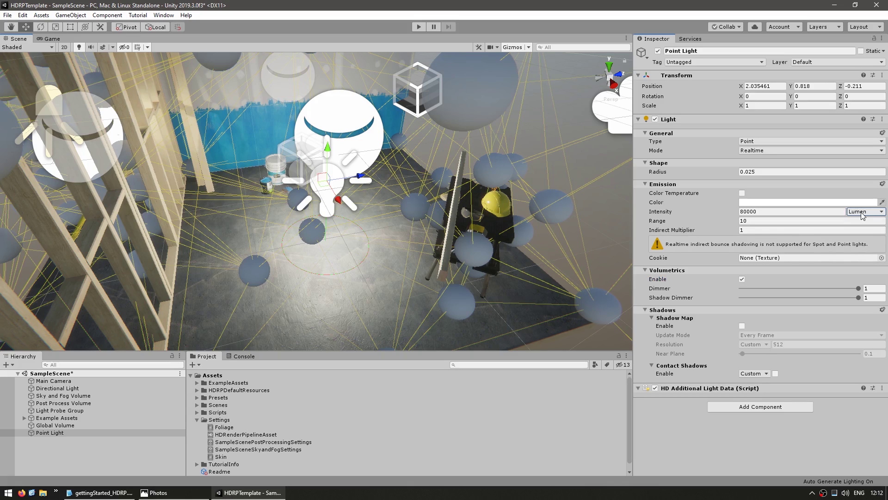
click(863, 214)
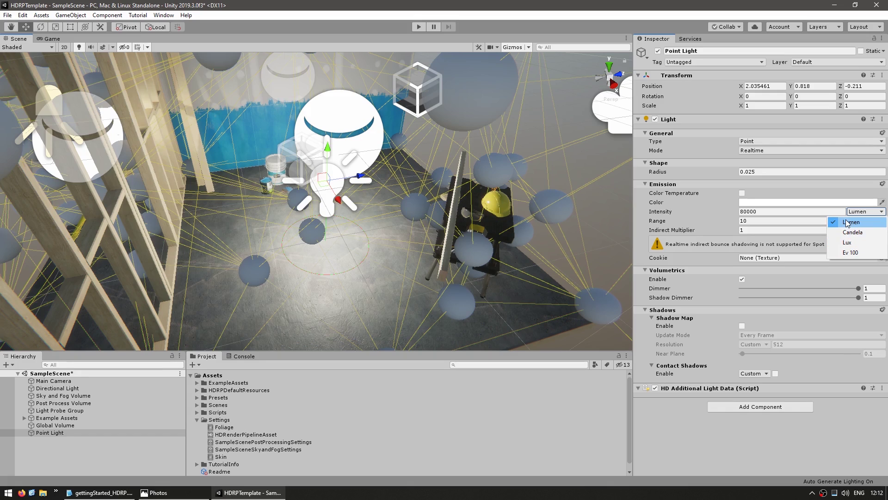
click(847, 242)
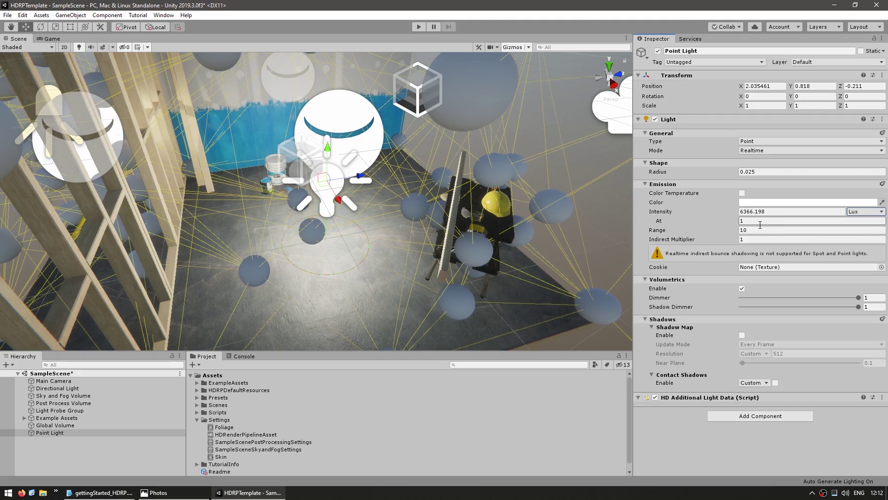
Set the Point Light's emission Color to light green
click(800, 202)
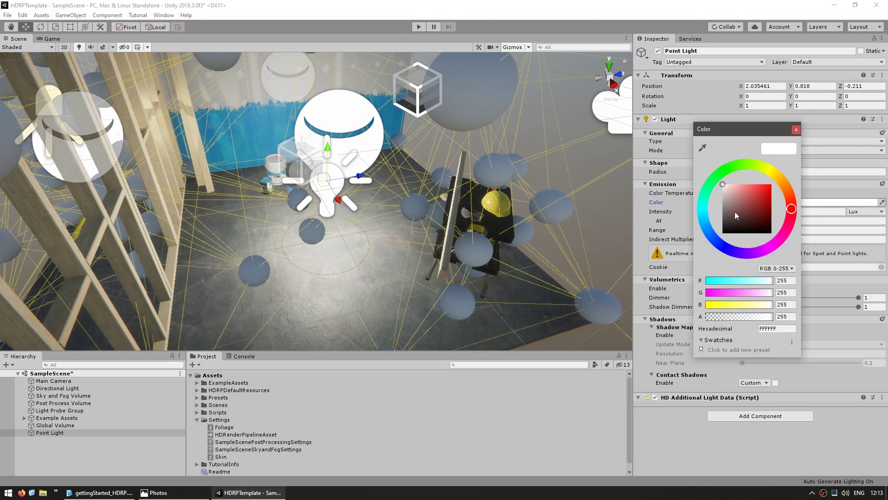
drag(734, 211, 758, 190)
click(715, 173)
click(822, 196)
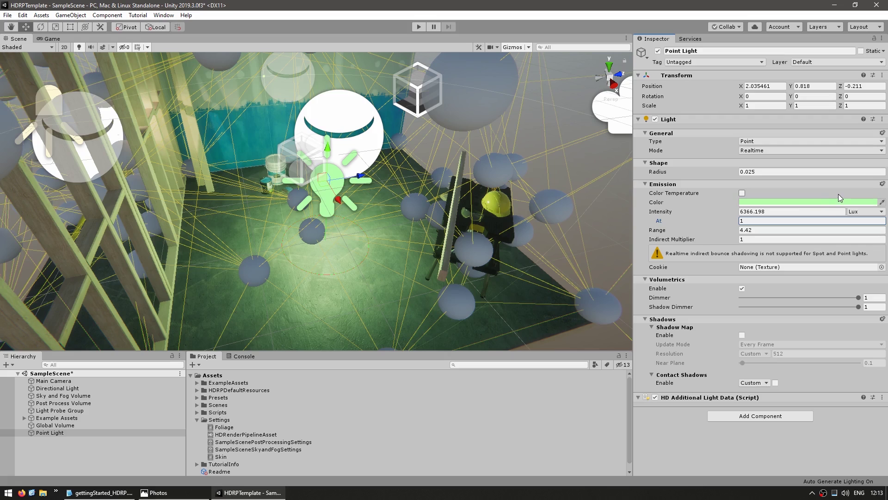
Enable Color Temperature on the Point Light and set its temperature to a warm value of about 3013
click(743, 193)
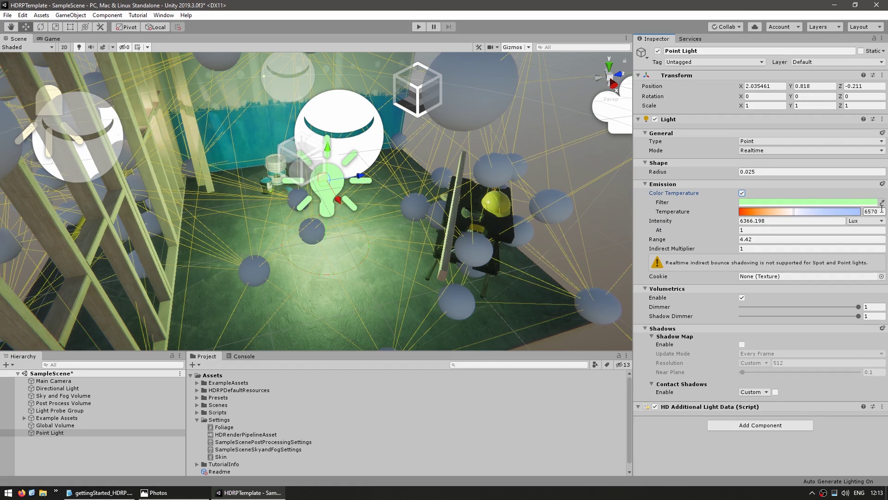
drag(787, 212, 766, 212)
click(696, 276)
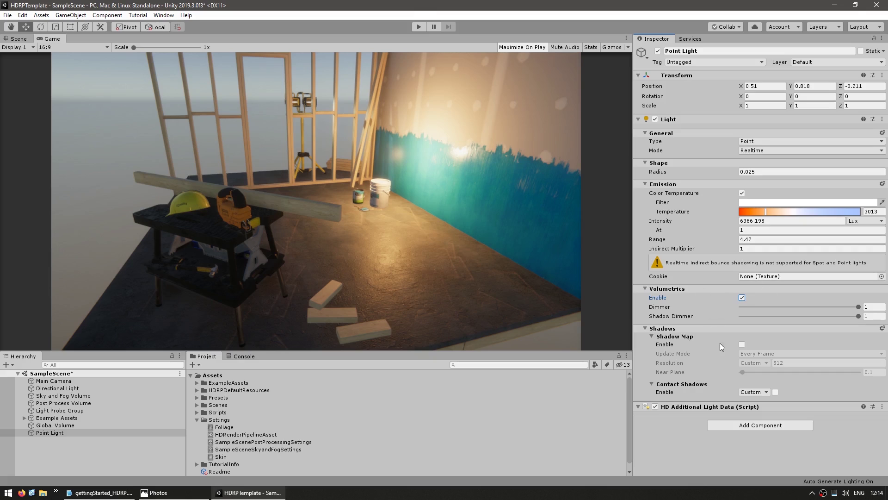
Disable and re-enable the Point Light's Volumetrics to compare the lighting
click(742, 297)
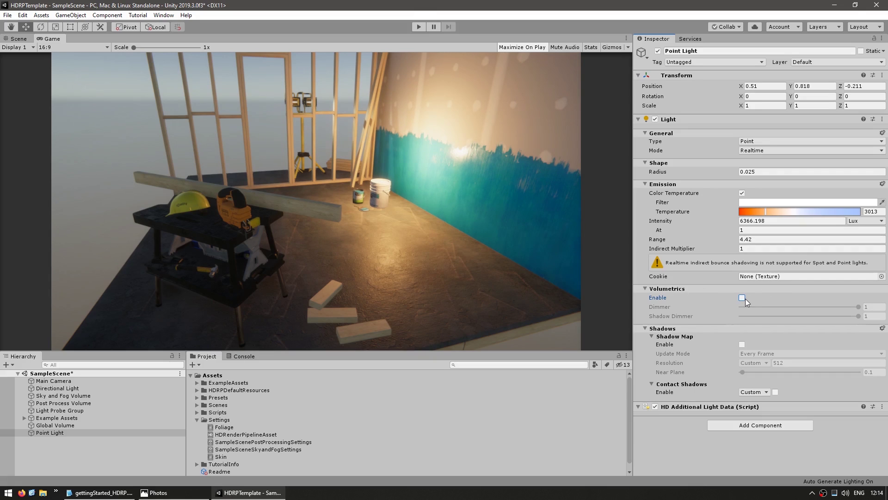
click(743, 298)
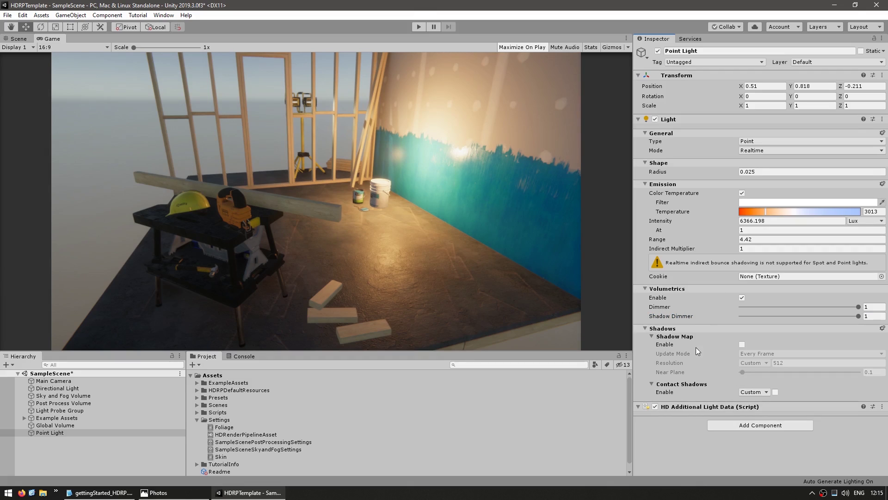
Toggle the Point Light's Shadow Map on and off to compare its shadows, ending with it enabled
click(742, 343)
click(741, 344)
click(741, 343)
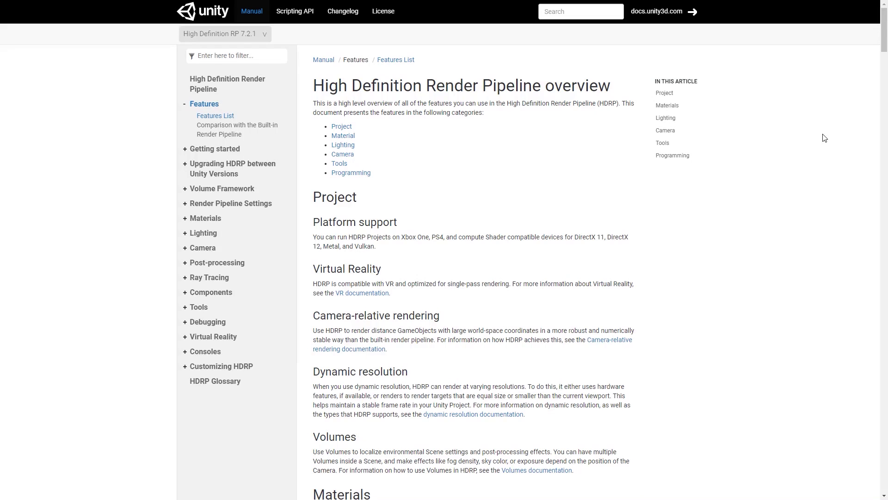
Switch to the browser and read through the High Definition Render Pipeline overview in the Unity manual
middle_click(824, 160)
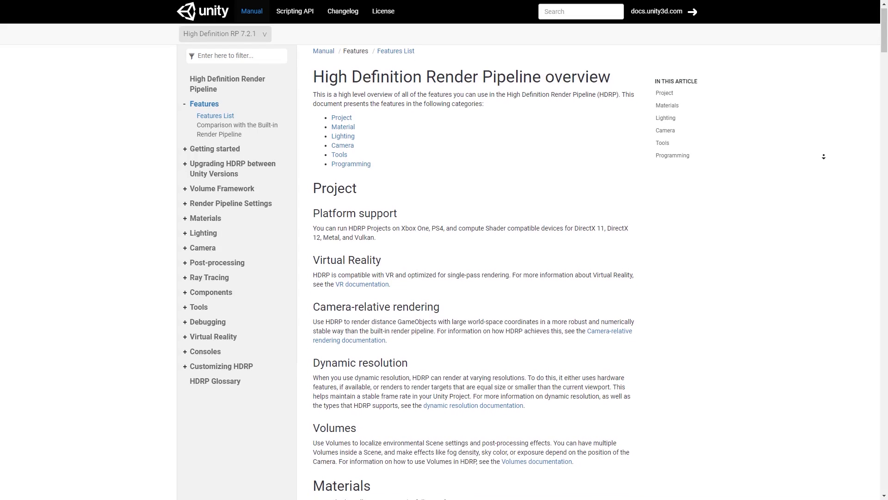